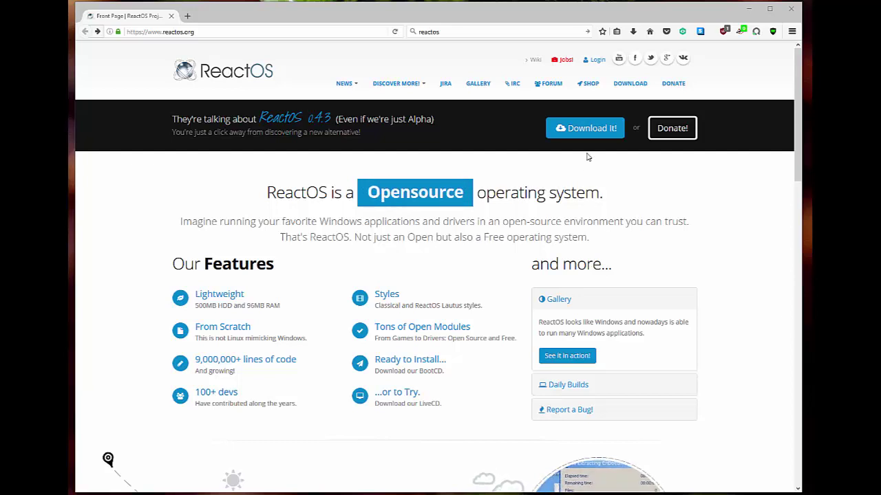
View the ReactOS download page and its BootCD download prompt, dismissing the prompt without downloading
left_click(635, 90)
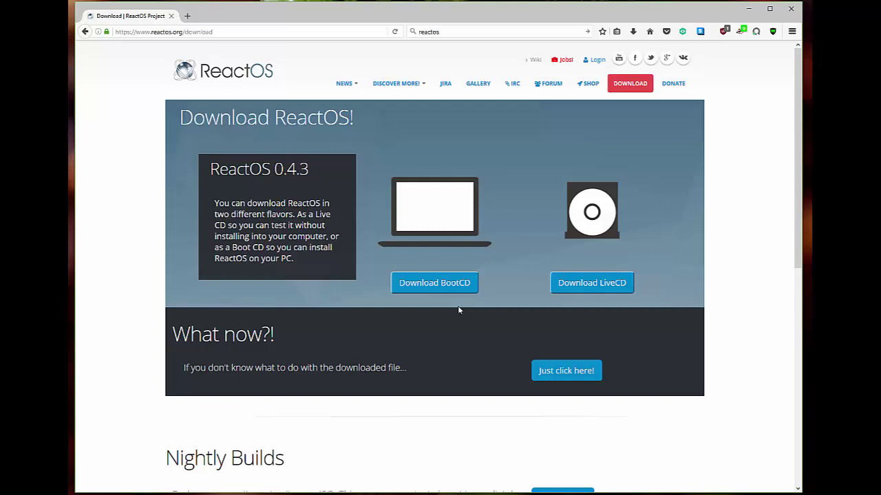
left_click(448, 287)
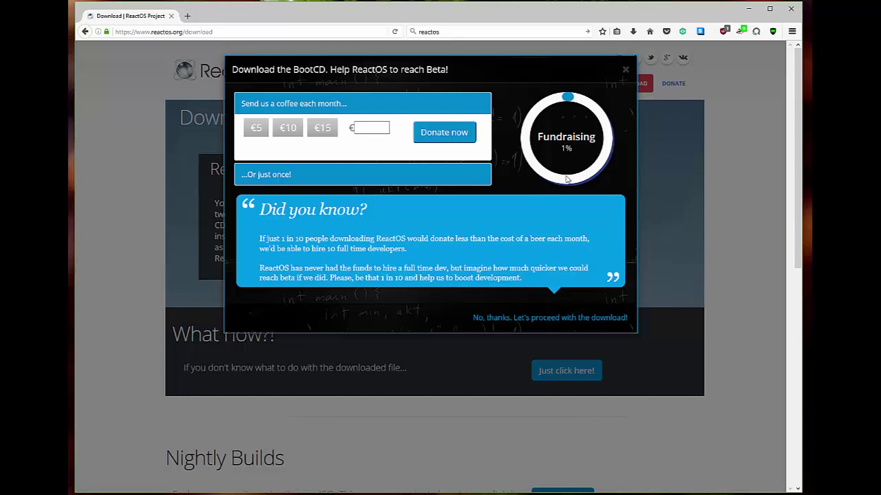
left_click(625, 70)
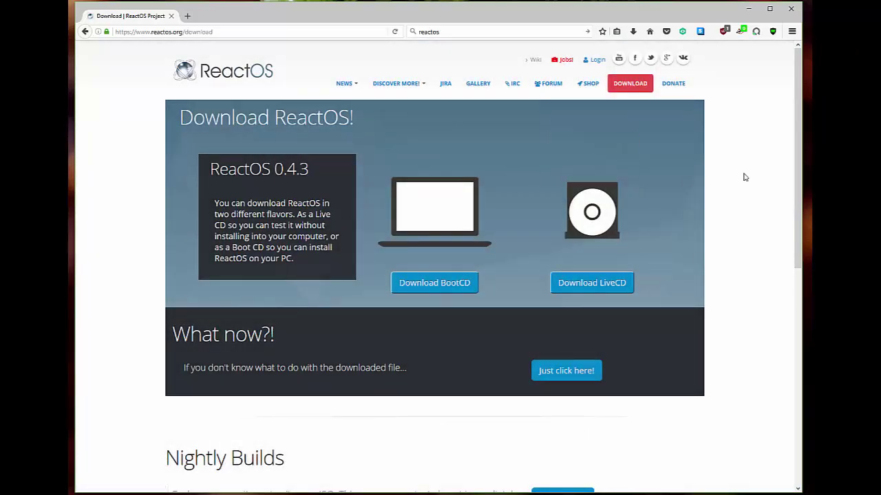
Browse the ReactOS merchandise shop from the first products to the end of the list
left_click(588, 83)
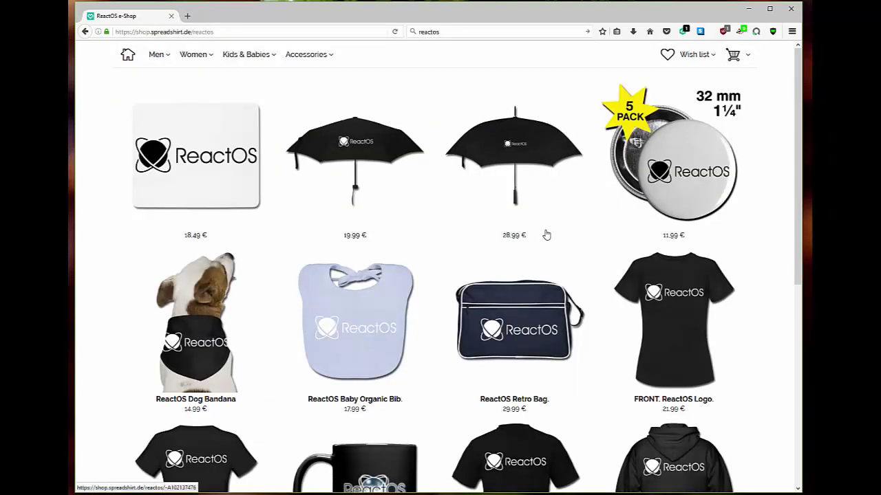
scroll(546, 236, "down", 5)
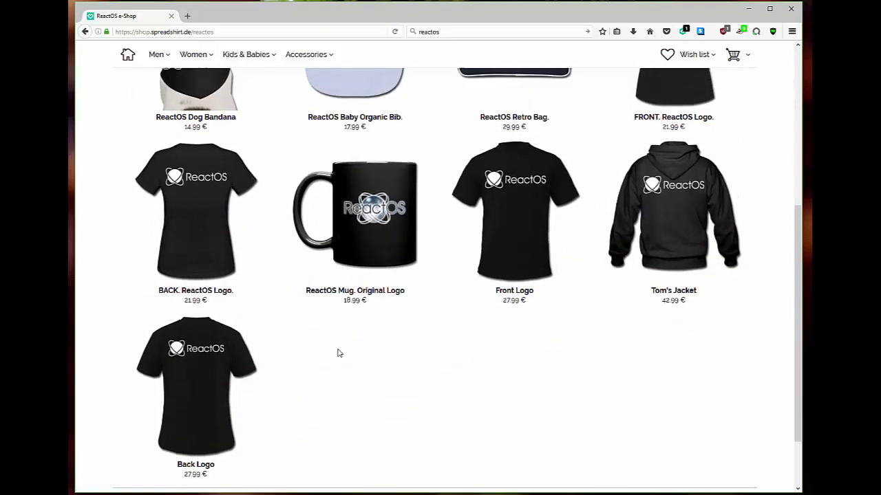
scroll(337, 353, "up", 3)
scroll(661, 227, "up", 2)
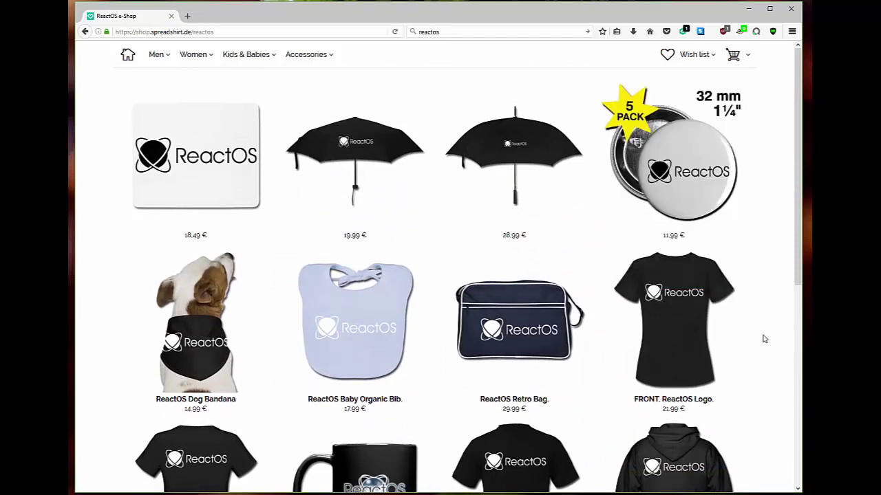
scroll(764, 338, "down", 5)
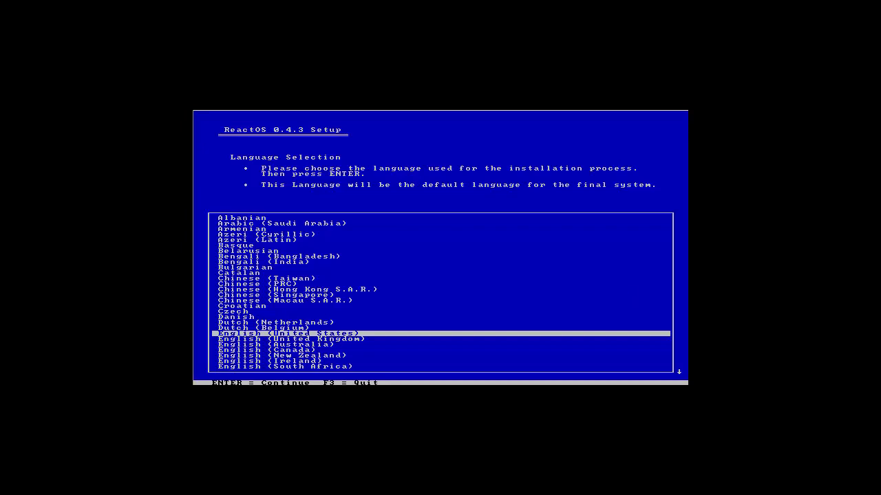
Choose French (France) as the language for the ReactOS 0.4.3 installation
key("Down")
key("Down")
key("Down")
key("Down")
key("Down")
key("Down")
key("Down")
key("Down")
key("Down")
key("Down")
key("Down")
key("Down")
key("Down")
key("Down")
key("Down")
key("Down")
key("Down")
key("Down")
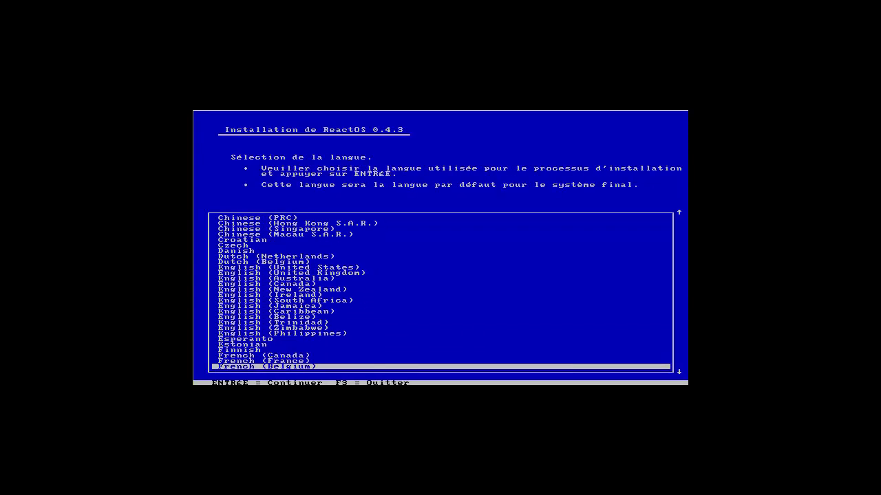
key("Up")
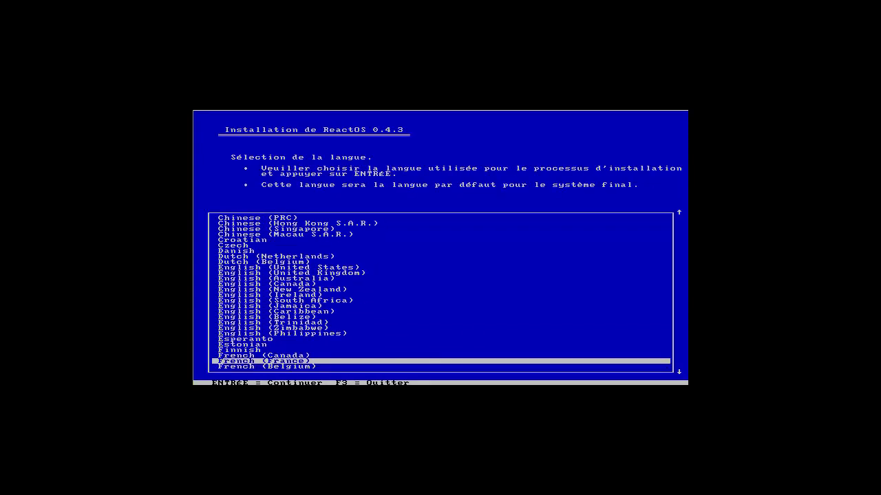
key("Return")
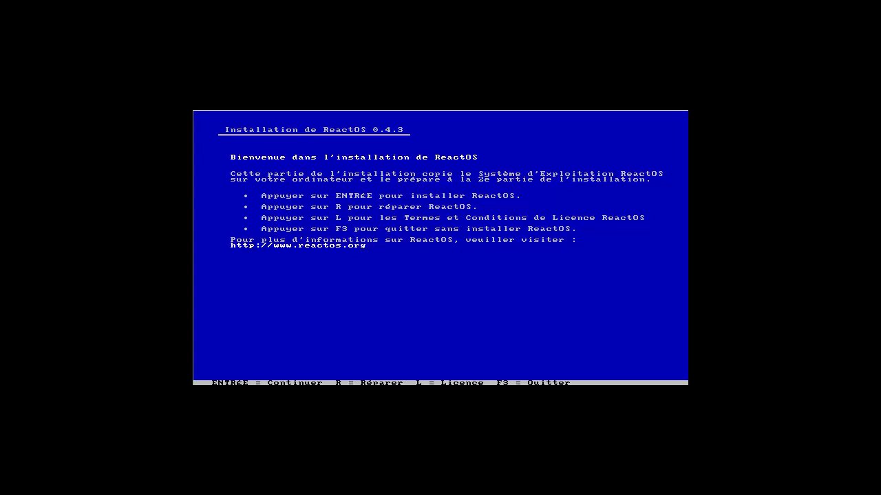
Proceed with a new ReactOS installation and accept the listed hardware settings
key("Return")
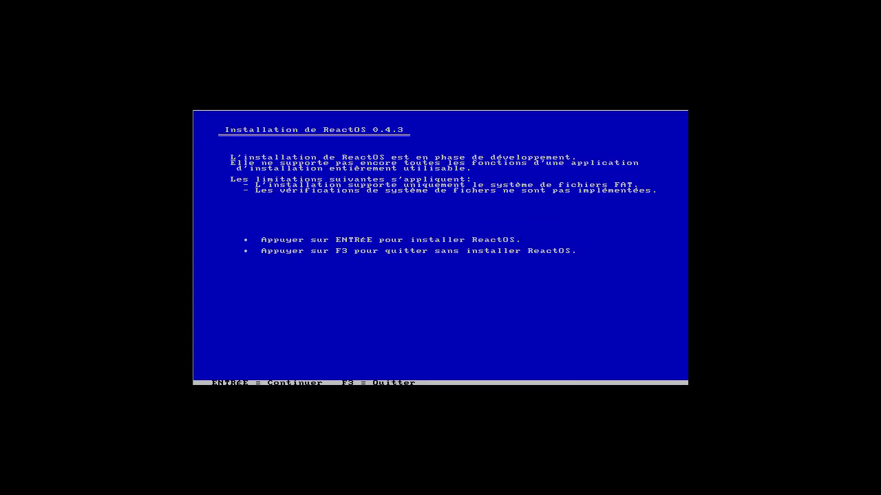
key("Return")
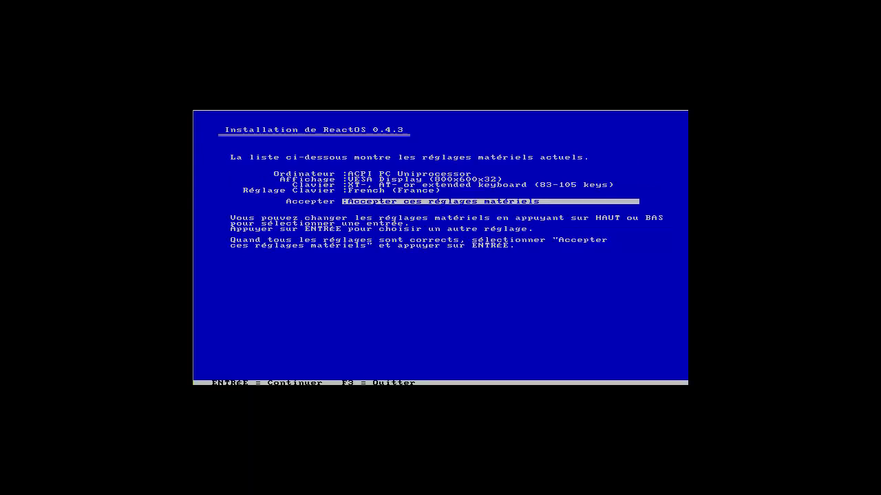
key("Return")
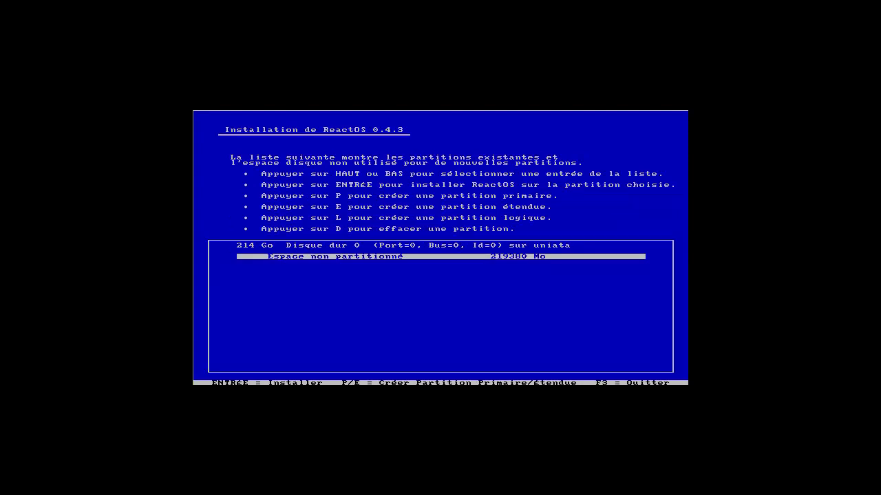
Install ReactOS on the unpartitioned space of disk 0 and quick-format the new partition as FAT
key("Return")
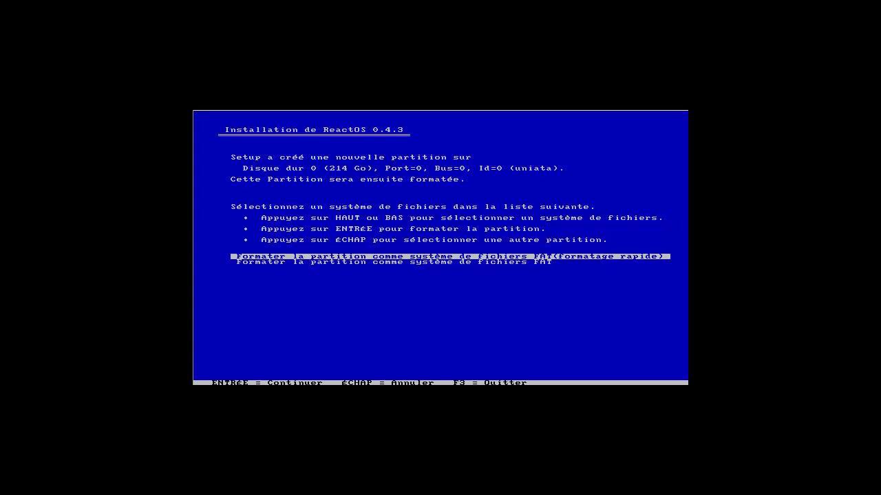
key("Return")
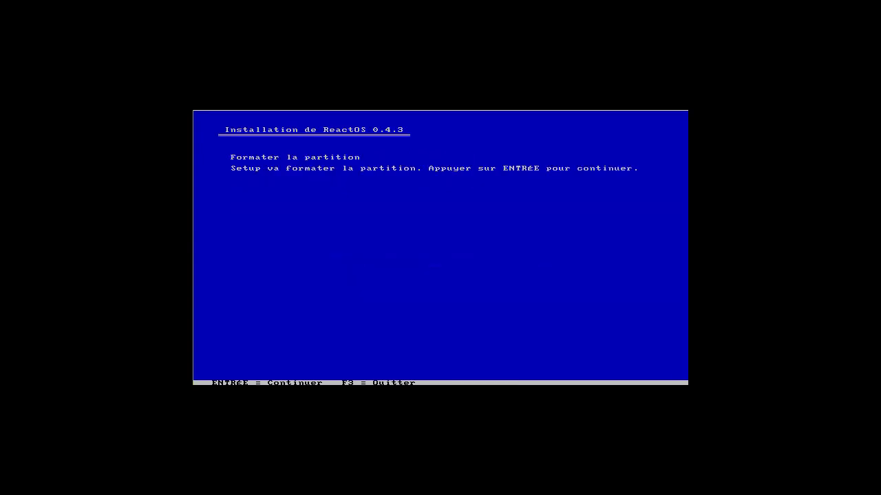
key("Return")
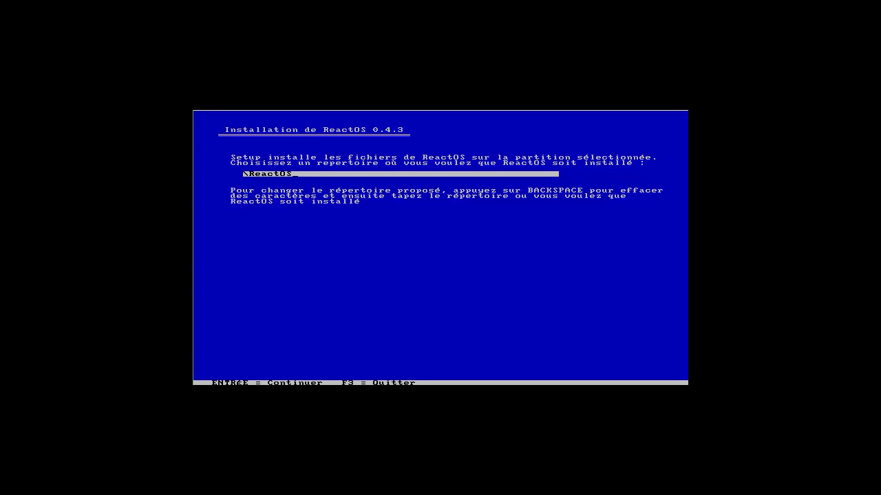
Keep \ReactOS as the installation directory and install the boot loader on the hard disk (MBR and VBR)
key("Return")
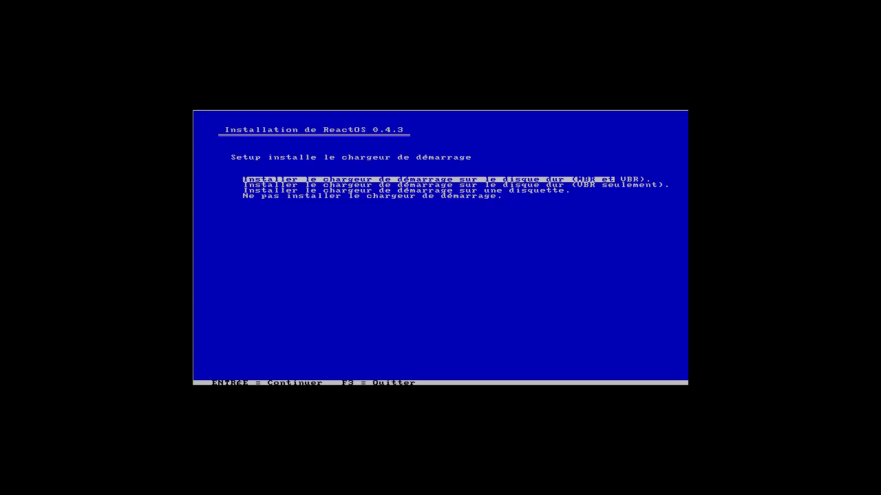
key("Return")
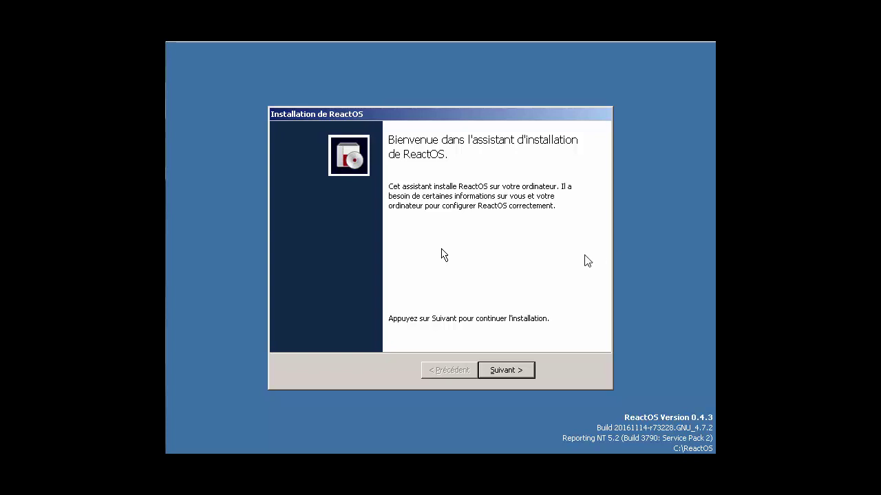
Go through the setup assistant's welcome and acknowledgements pages, keeping the proposed regional options
left_click(522, 365)
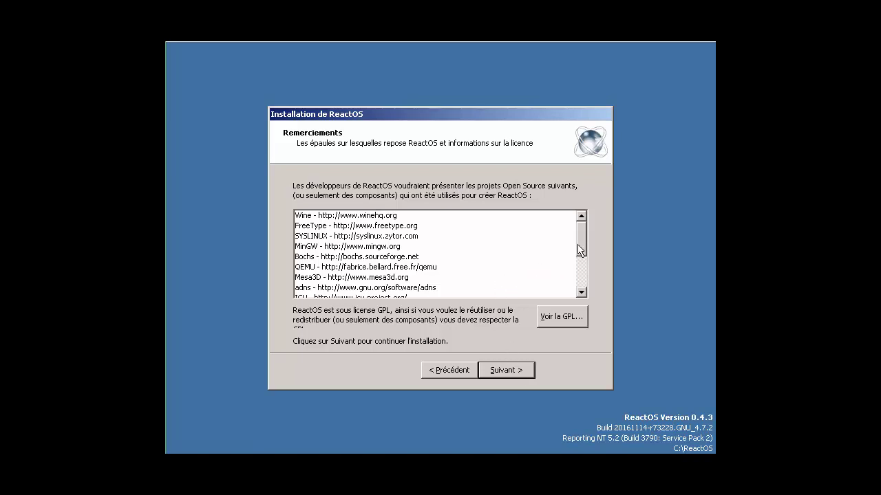
mouse_move(584, 252)
left_mouse_down()
mouse_move(587, 296)
mouse_move(598, 246)
left_mouse_up()
left_click(505, 372)
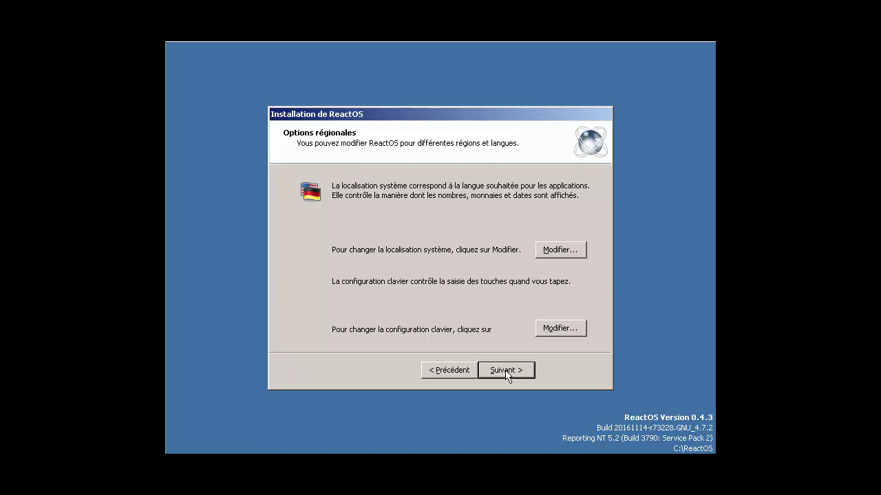
left_click(506, 372)
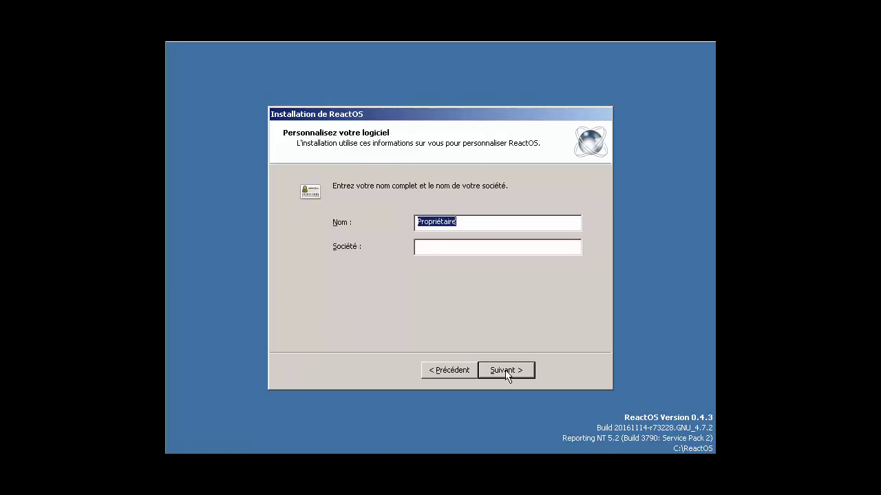
Enter the owner's name, and keep the proposed computer name with a blank administrator password
type("eric")
left_click(505, 372)
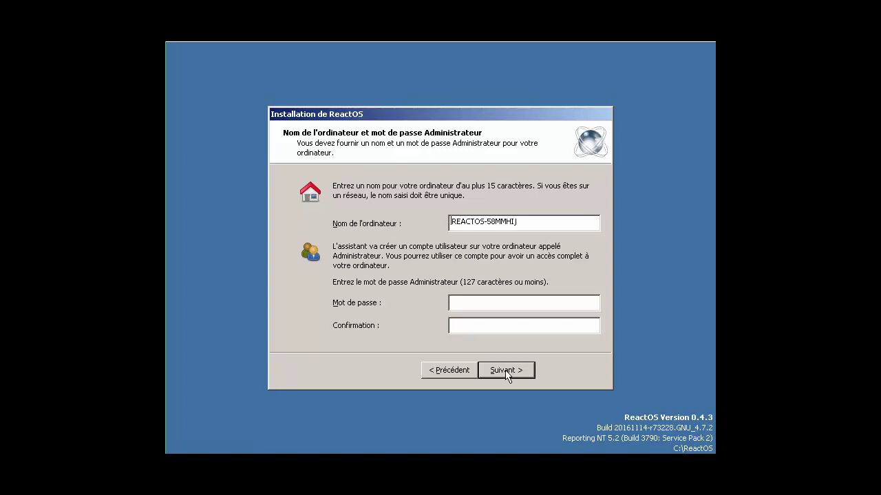
left_click(506, 372)
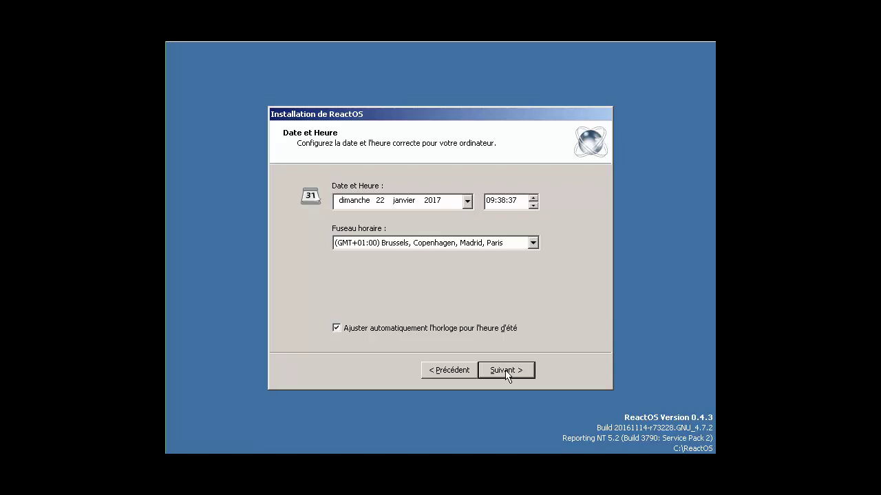
Keep the proposed date, time zone and default network settings, and make the computer part of the WORKGROUP workgroup
left_click(506, 372)
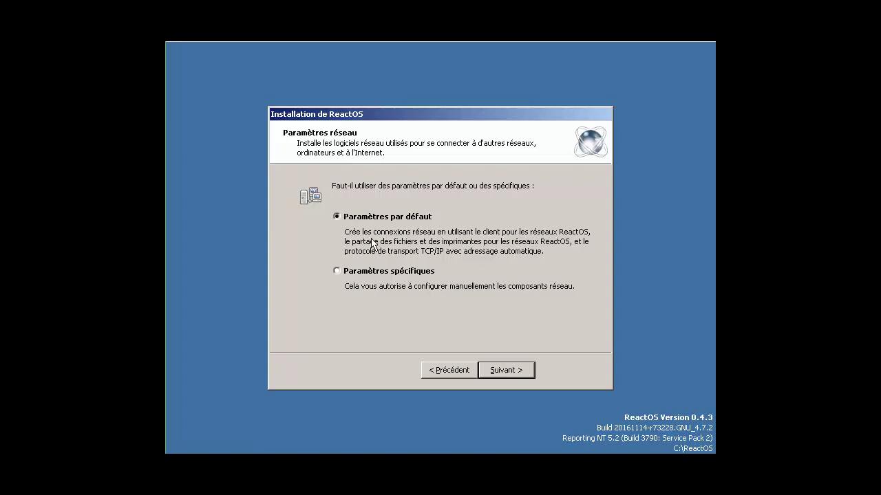
left_click(501, 375)
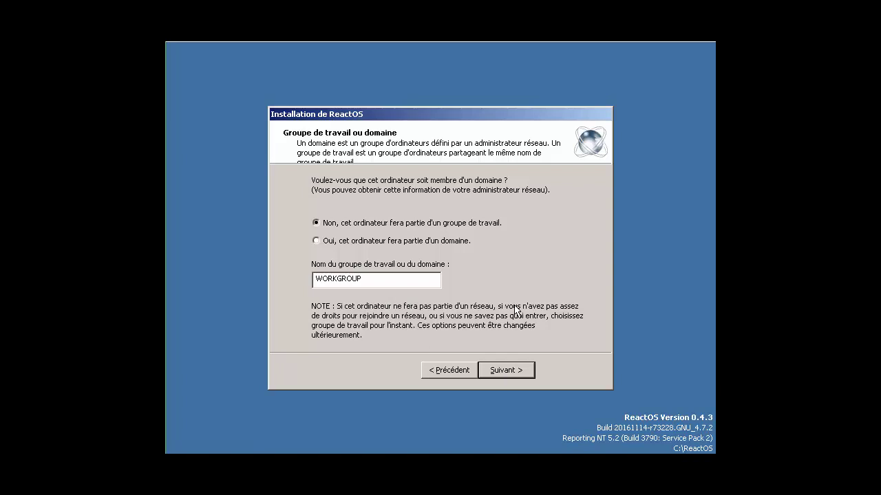
left_click(516, 377)
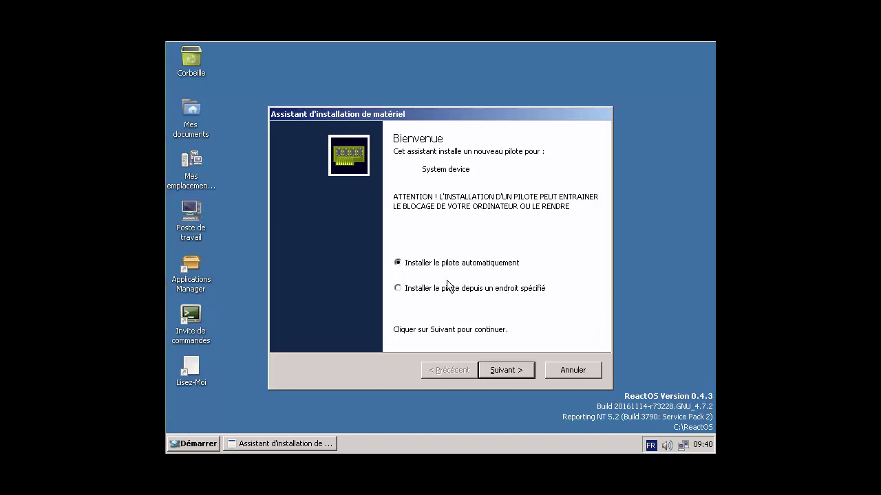
Try to install drivers automatically for the system device and the multimedia audio device, finishing both hardware wizards
left_click(506, 370)
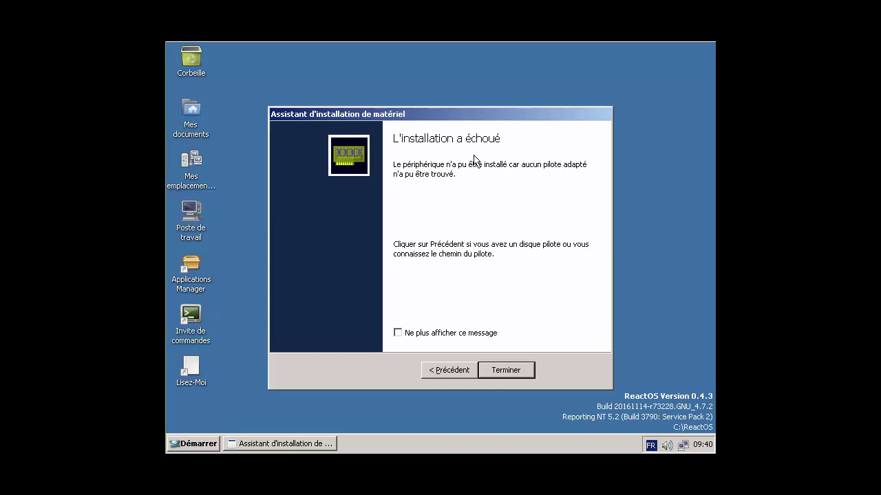
left_click(512, 370)
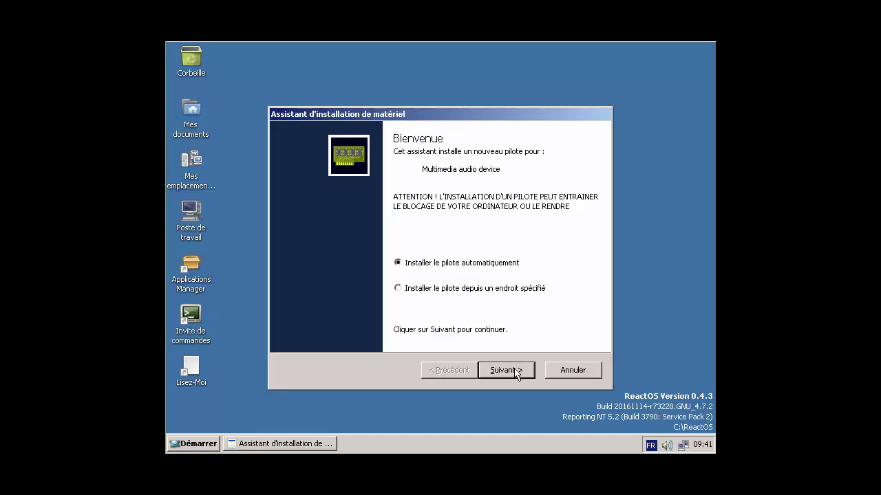
left_click(507, 370)
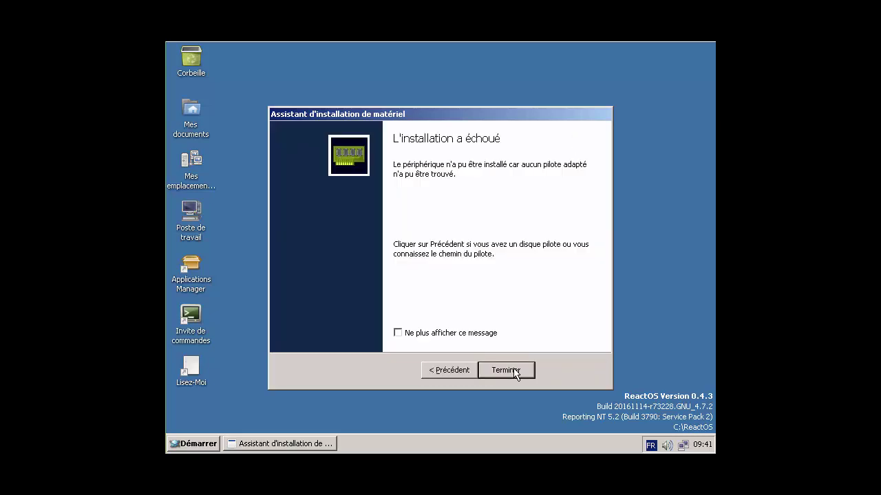
left_click(513, 371)
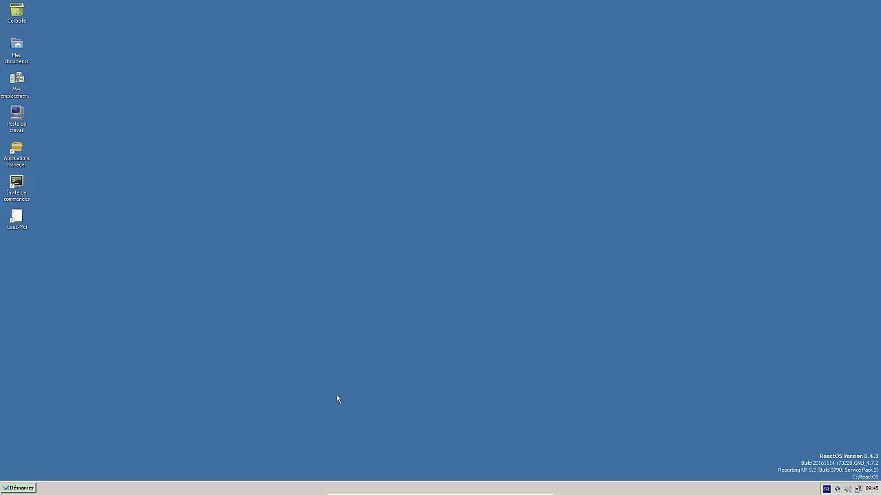
Look through the installed programs and accessories, and launch Paint
left_click(21, 489)
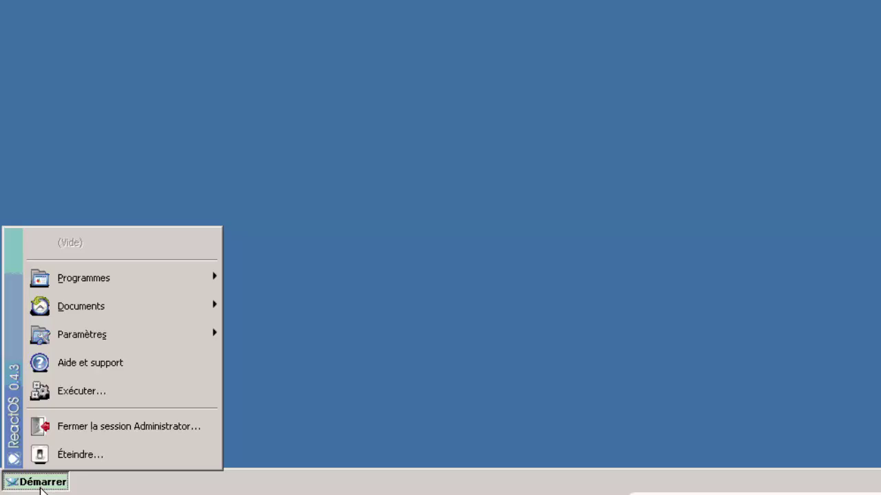
mouse_move(108, 291)
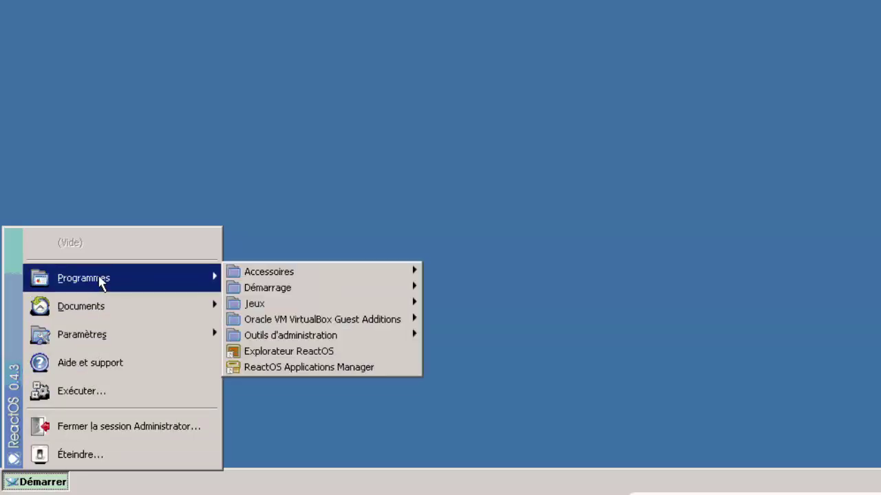
mouse_move(289, 273)
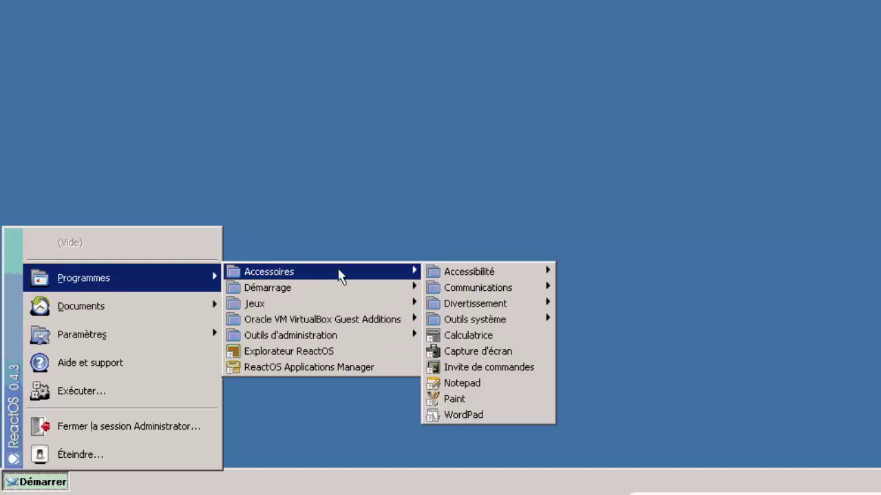
mouse_move(454, 279)
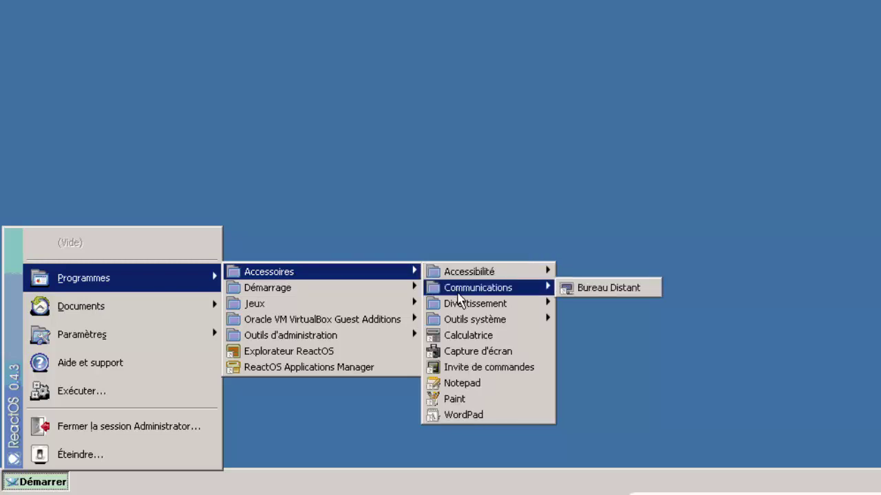
mouse_move(461, 305)
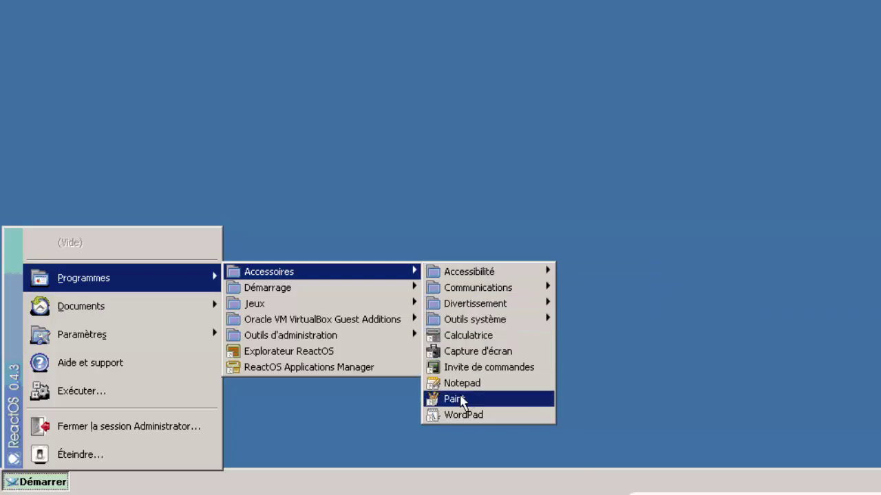
left_click(457, 400)
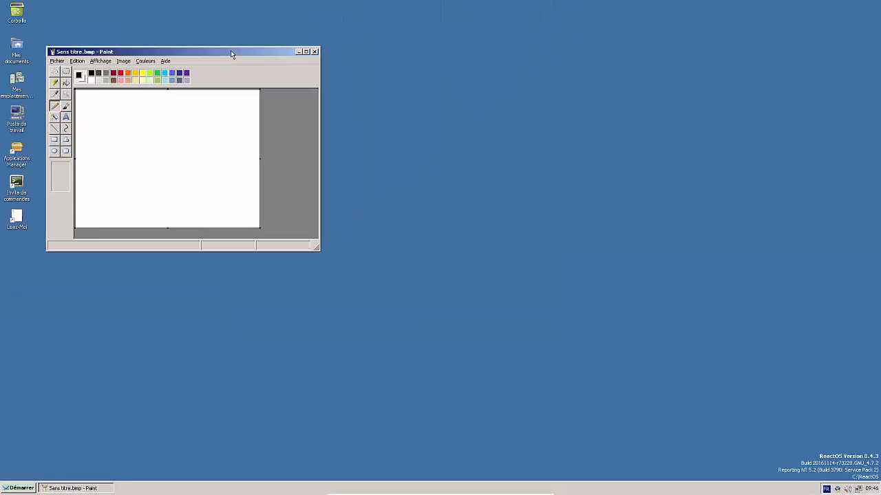
Try moving and enlarging the Paint window on the desktop, and close Paint
left_click_drag(230, 53, 331, 86)
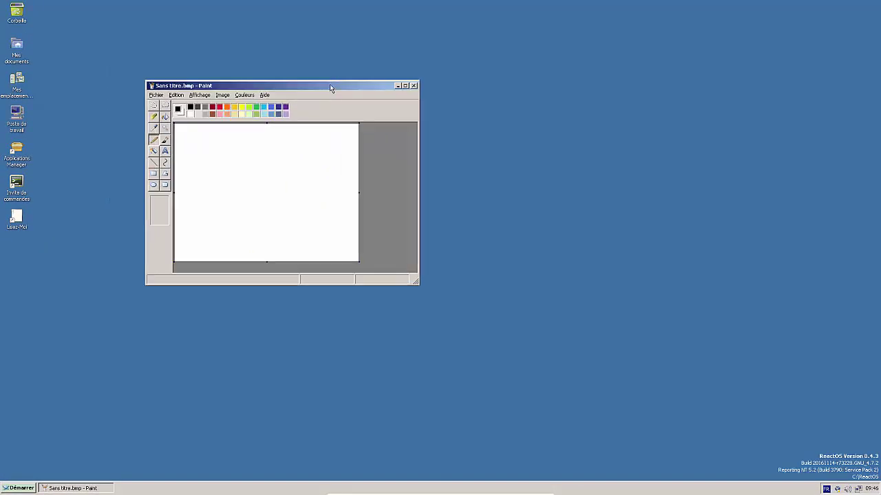
left_click_drag(414, 283, 502, 344)
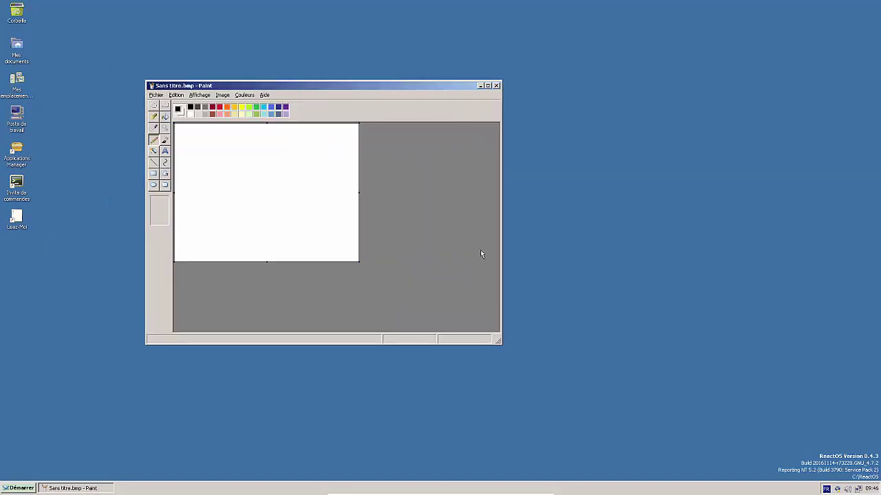
left_click_drag(433, 85, 407, 86)
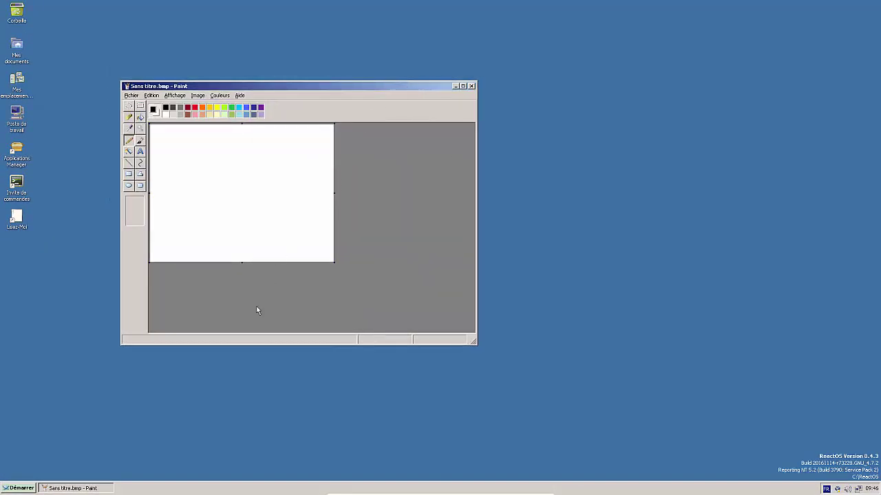
left_click(471, 87)
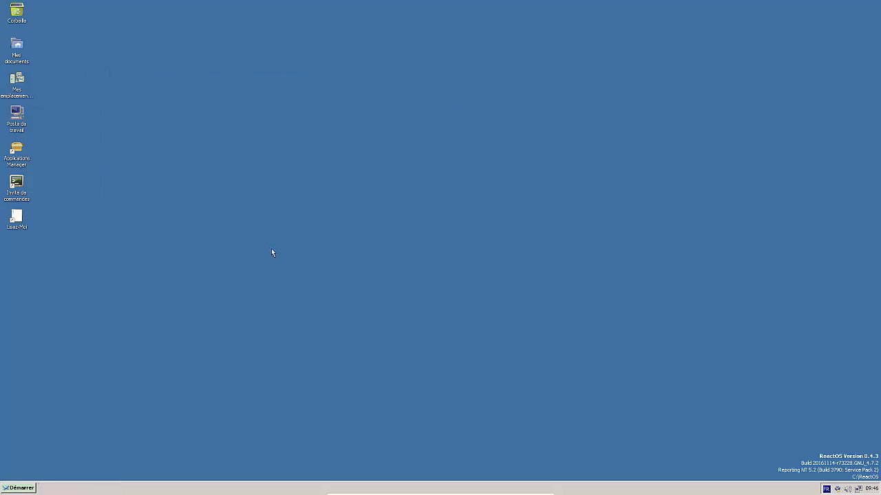
Launch the Solitaire game from the installed games
left_click(18, 488)
mouse_move(86, 394)
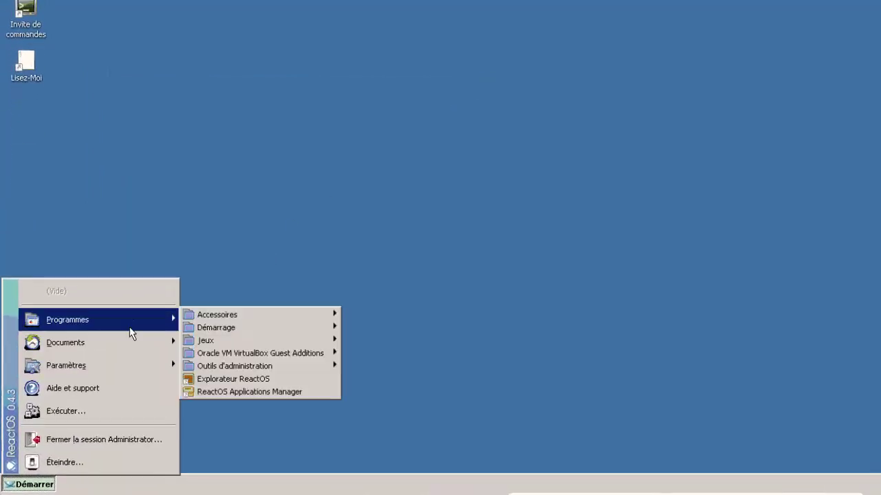
mouse_move(234, 340)
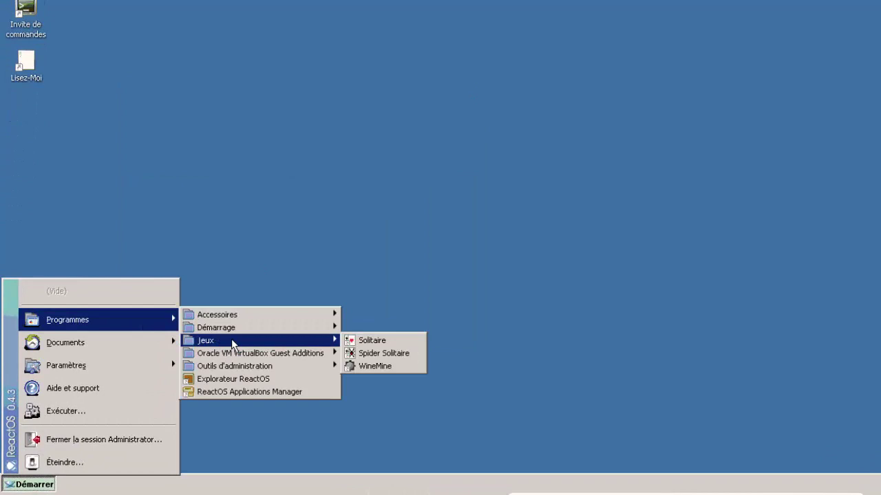
left_click(362, 340)
Launch the WineMine game alongside Solitaire, and close both games
left_click(28, 484)
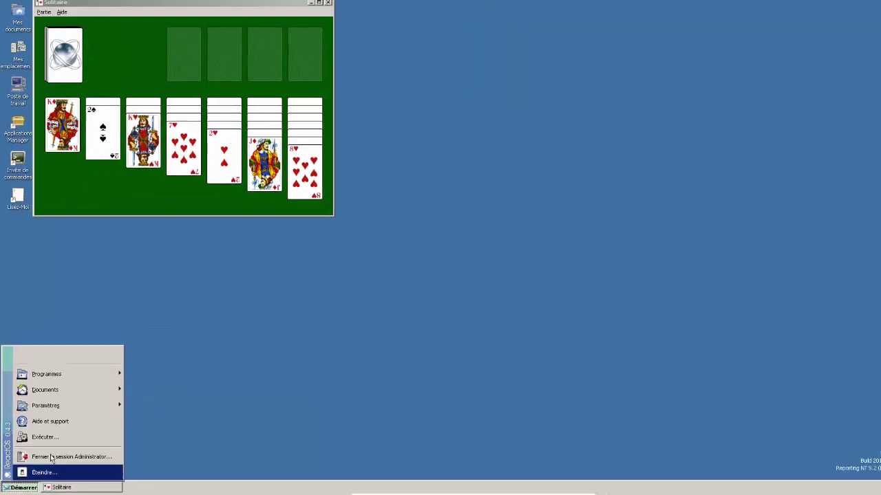
mouse_move(123, 345)
mouse_move(81, 384)
mouse_move(169, 396)
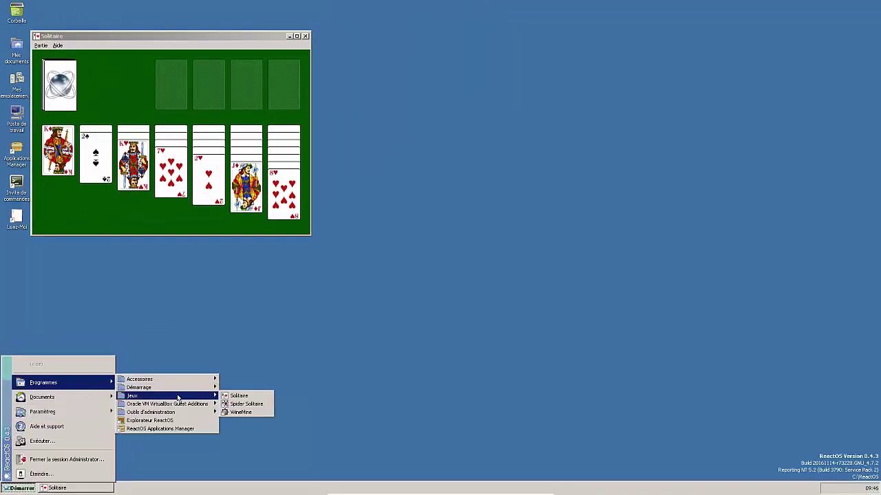
left_click(245, 413)
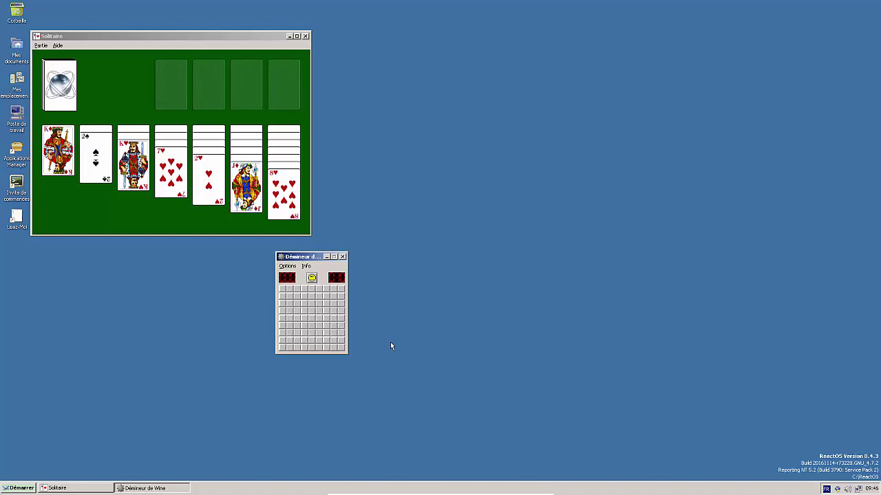
left_click(342, 257)
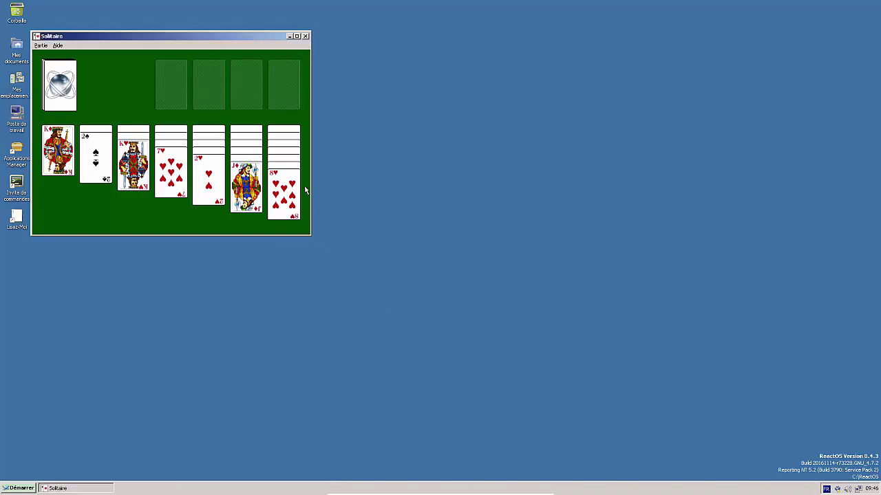
left_click(305, 36)
Open ReactOS Applications Manager, and enlarge and reposition its window on the desktop
left_click(28, 488)
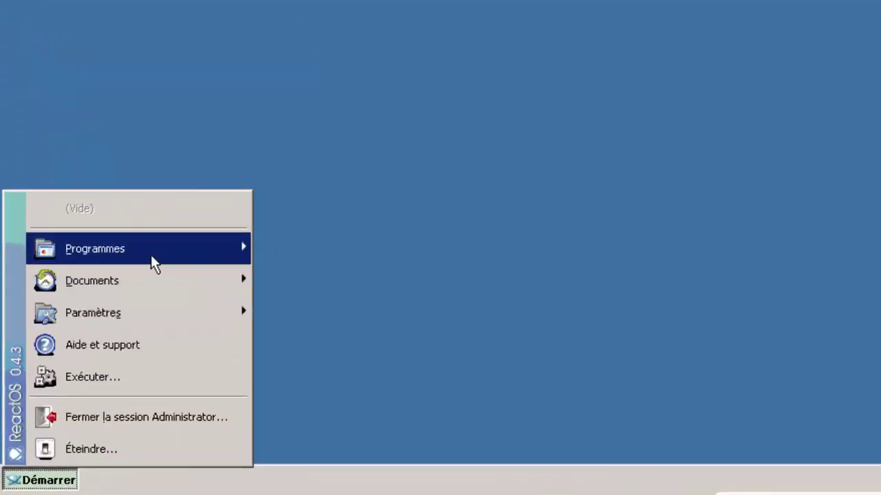
mouse_move(145, 265)
mouse_move(325, 324)
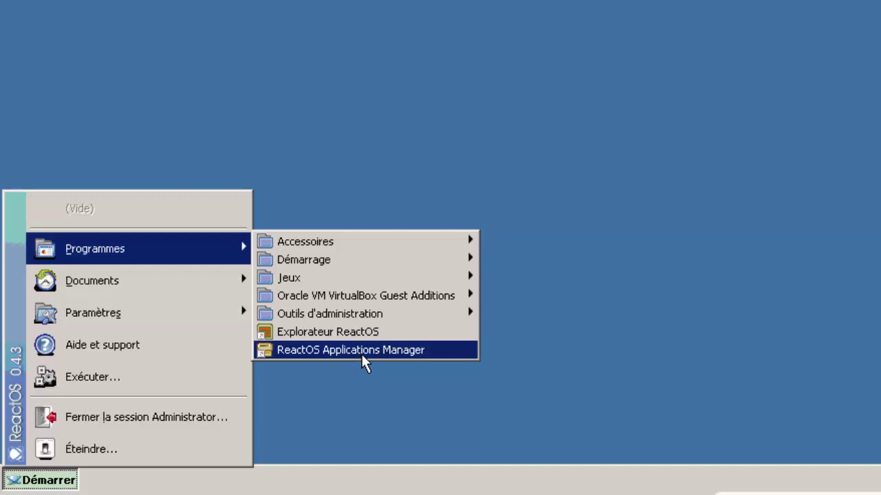
left_click(362, 357)
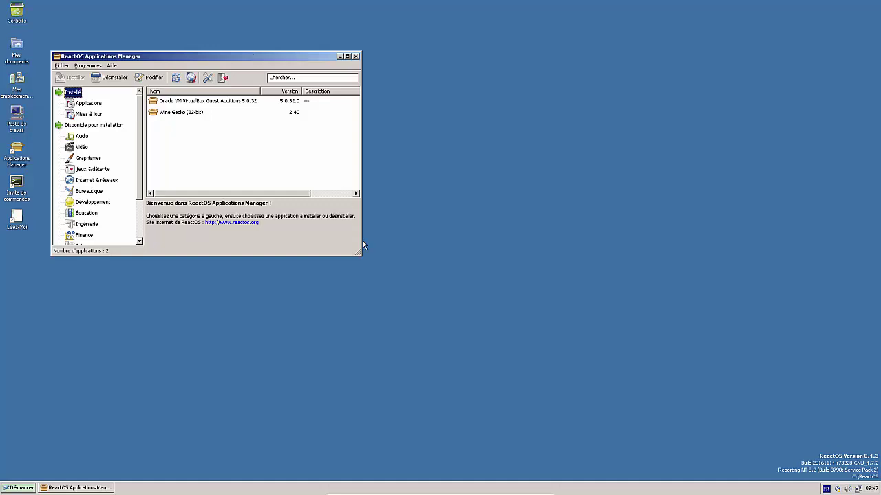
left_click_drag(362, 259, 498, 342)
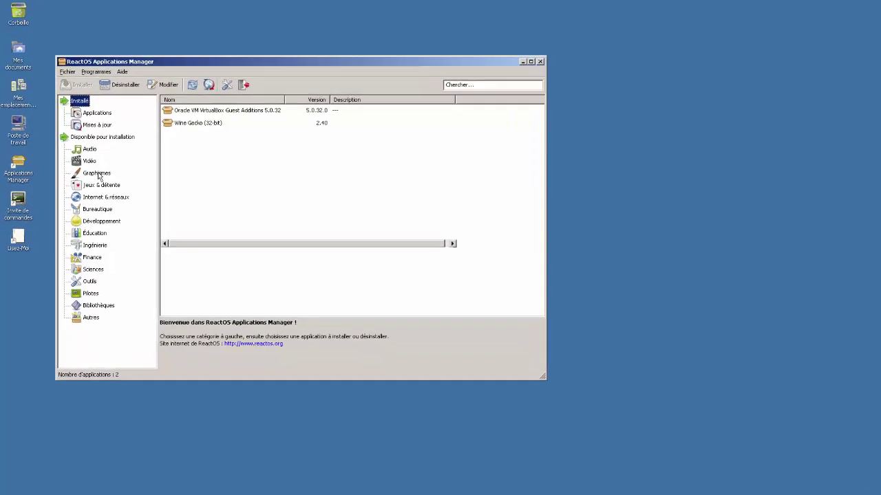
left_click_drag(275, 73, 338, 76)
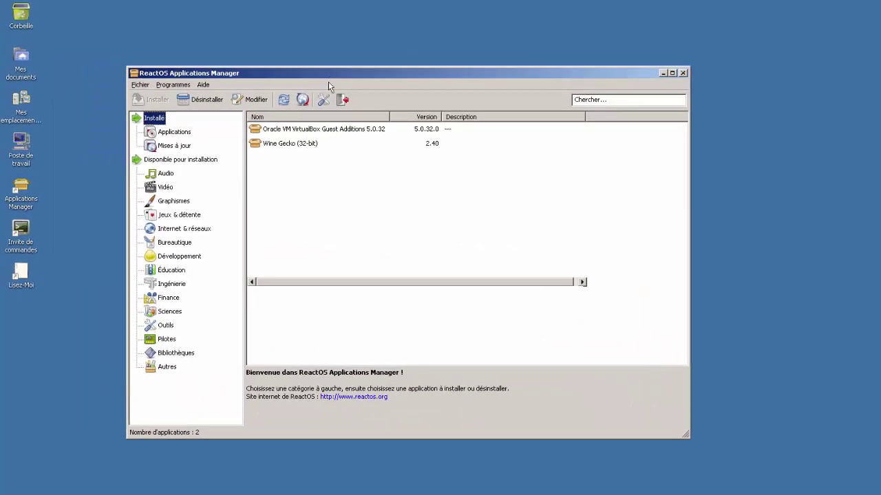
Refresh the application list and examine the web browsers offered under Internet & réseaux, including K-Meleon, D+ Browser, Mozilla Firefox 45 and Opera 12.18
left_click(285, 101)
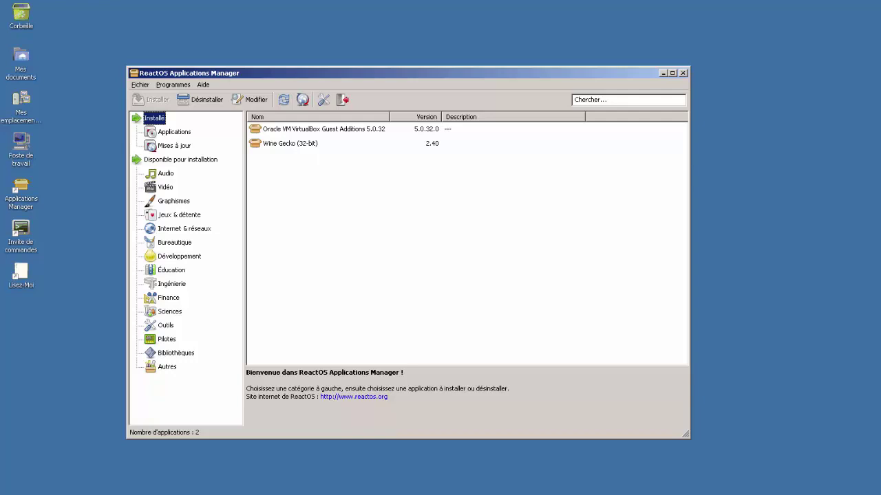
left_click(14, 494)
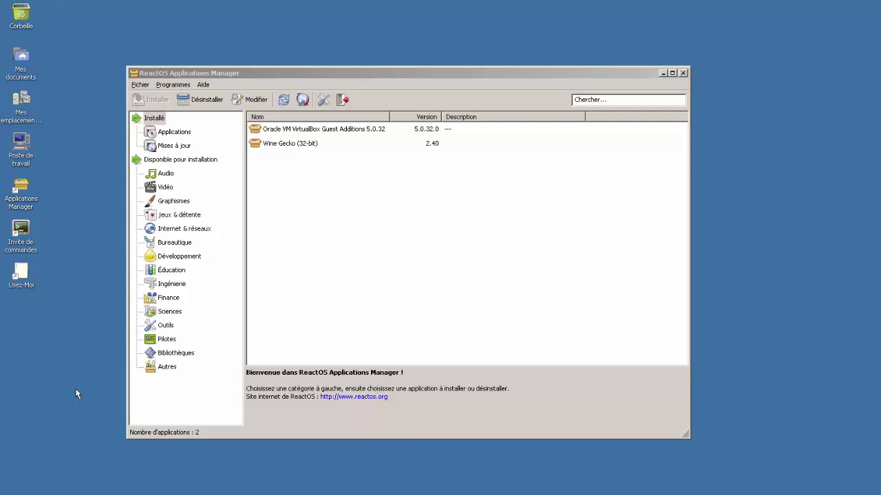
left_click(177, 231)
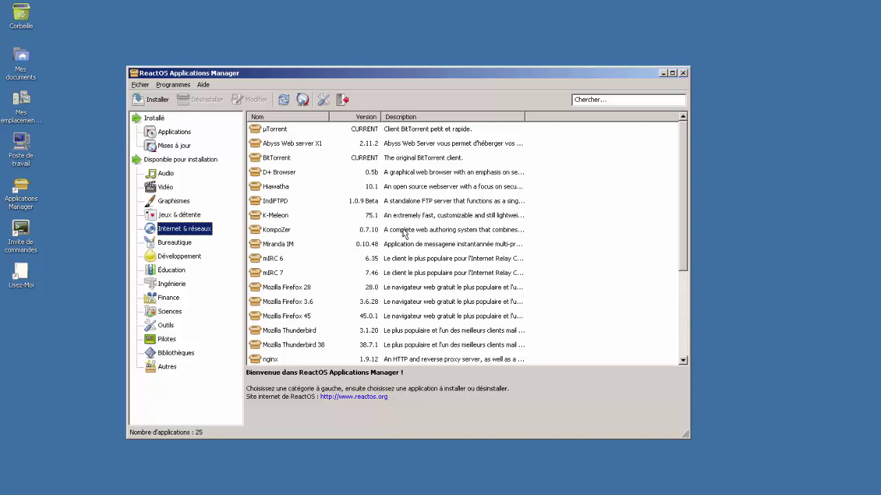
left_click(292, 216)
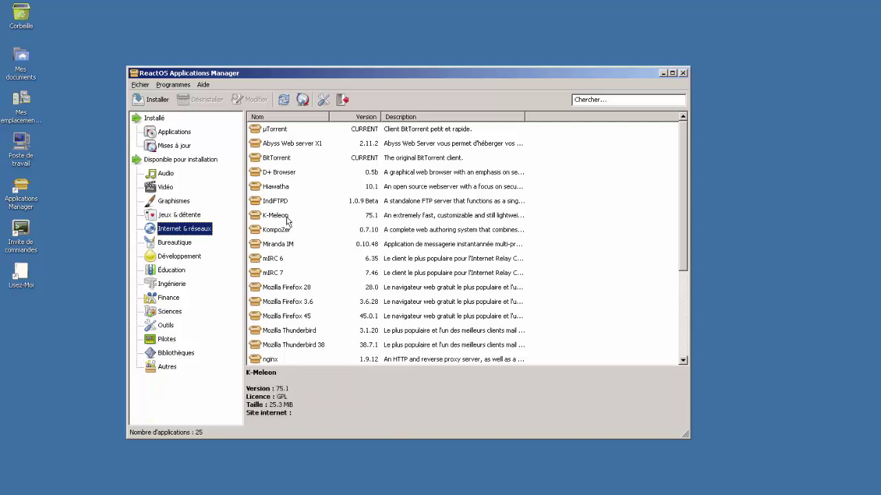
left_click(296, 177)
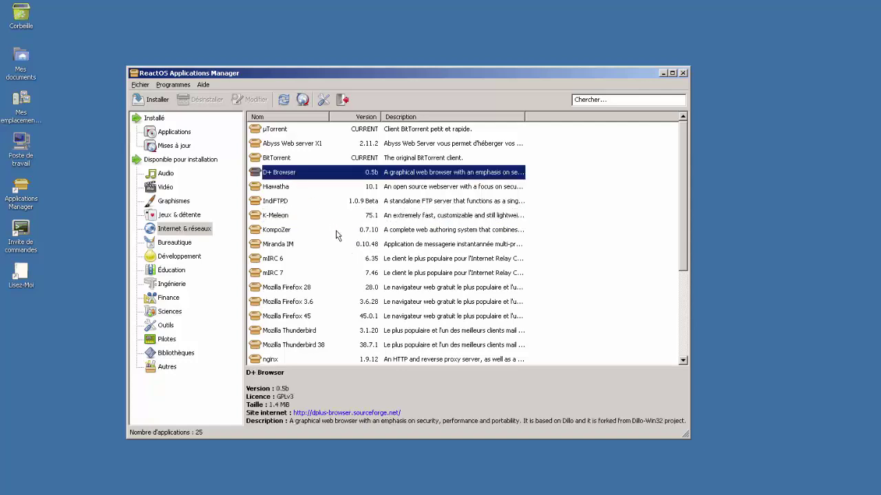
scroll(337, 235, "down", 2)
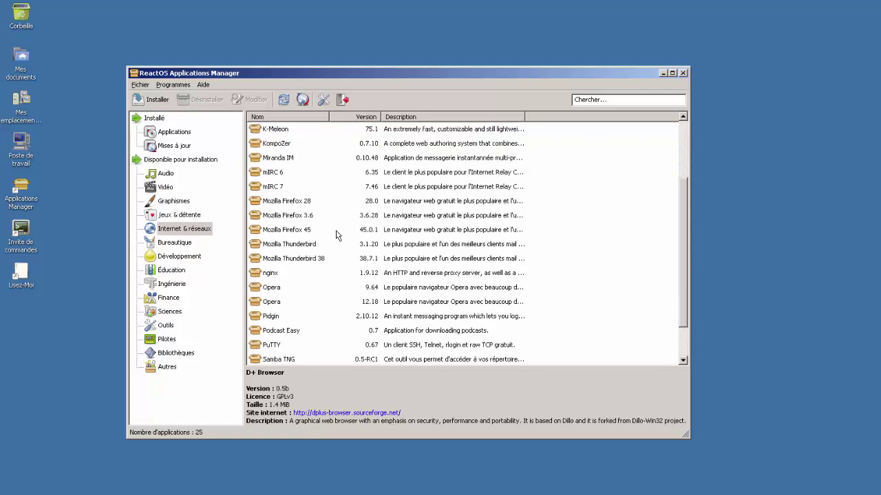
left_click(301, 234)
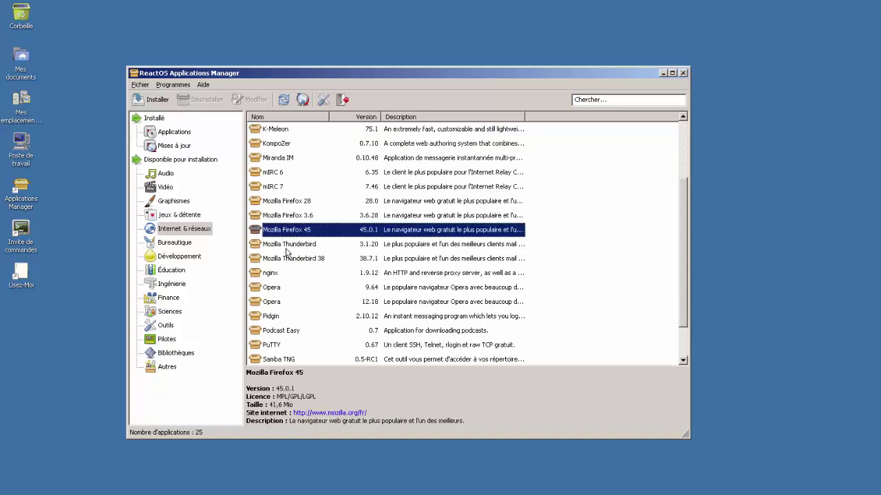
left_click(281, 304)
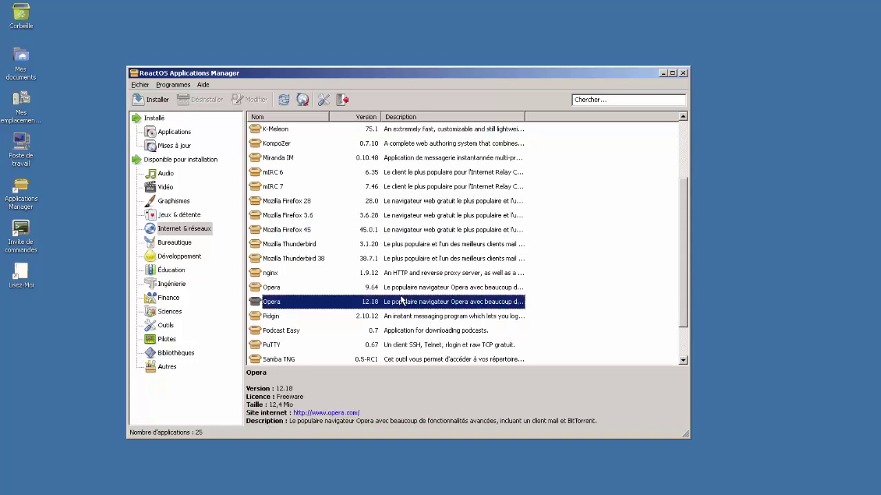
Install Mozilla Firefox 45 with the wizard's proposed options, and finish with Lancer Firefox enabled
left_click(306, 234)
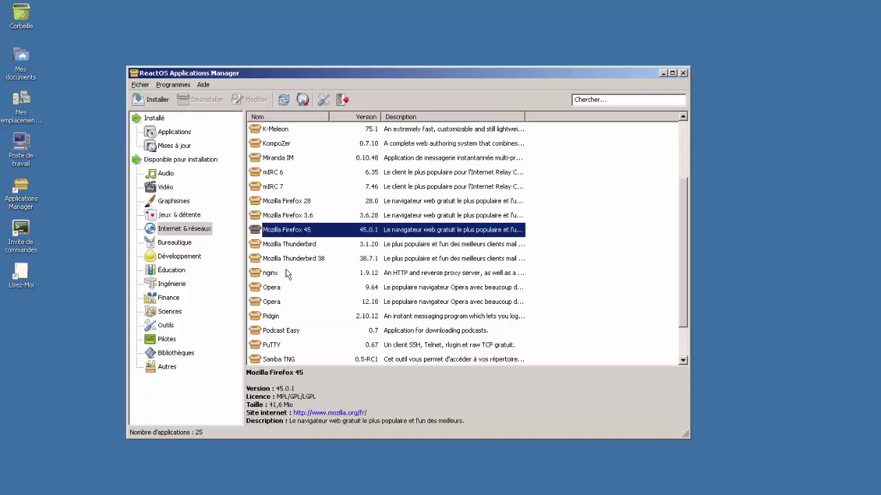
double_click(307, 234)
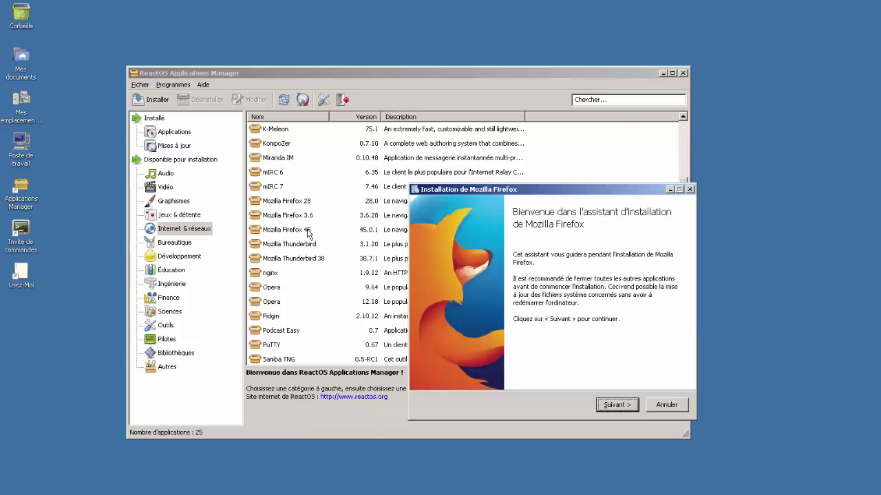
left_click(618, 406)
left_click(617, 405)
left_click(617, 406)
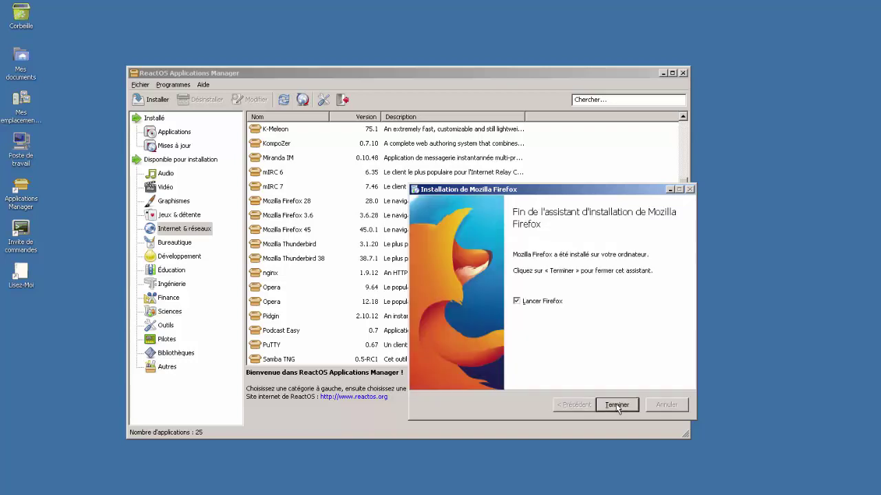
left_click(617, 405)
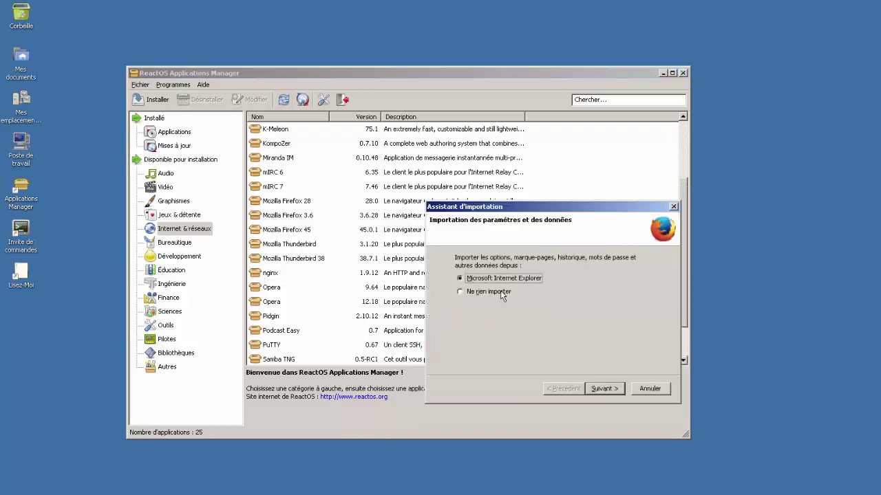
Start Firefox without importing any settings or data, and reposition its window on the desktop
left_click(500, 291)
left_click(601, 388)
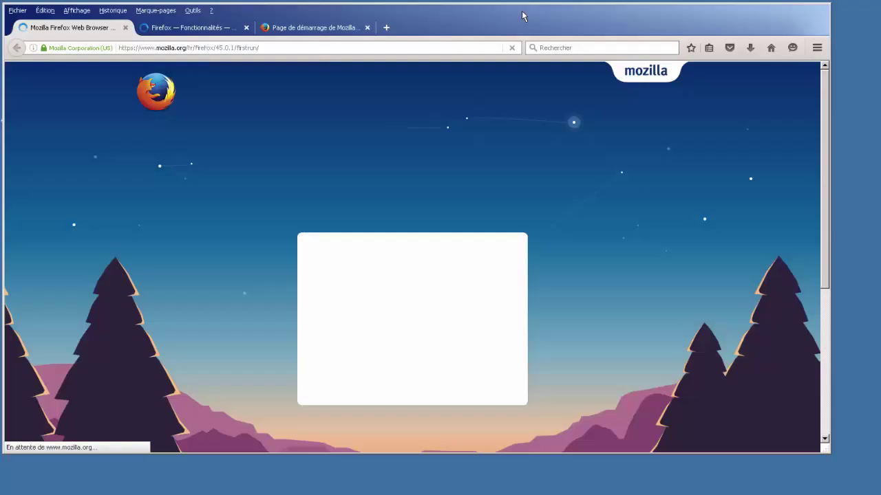
left_click_drag(522, 15, 604, 84)
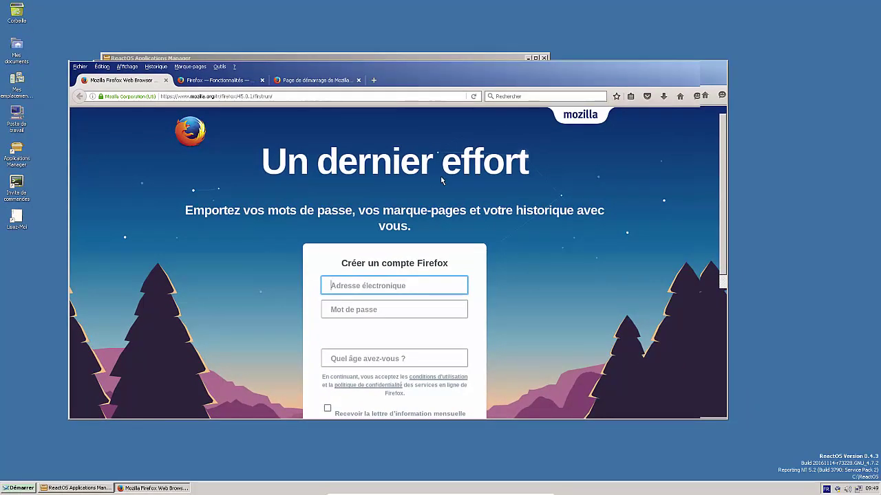
Close Firefox together with all of its open tabs
left_click(723, 68)
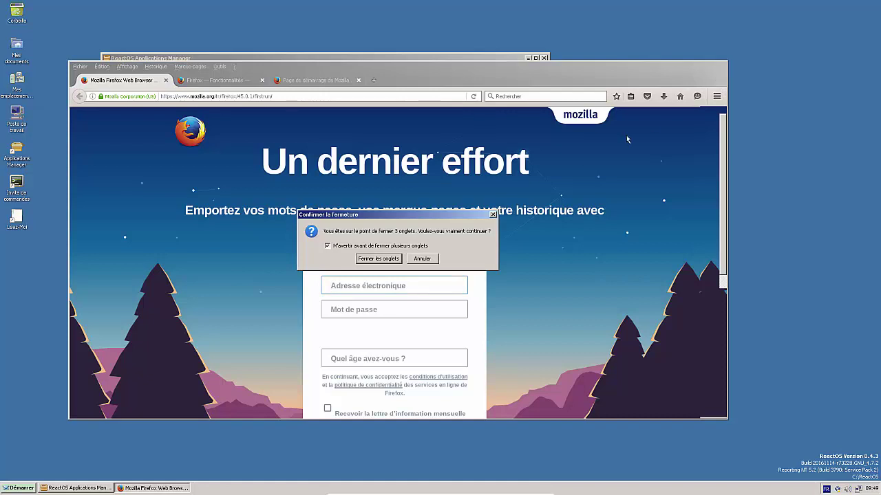
left_click(389, 260)
Examine the office programs offered under Bureautique, including OpenOffice 4.1, Microsoft Excel Viewer, Microsoft Powerpoint Viewer and LibreOffice 5.1.6
left_click(148, 194)
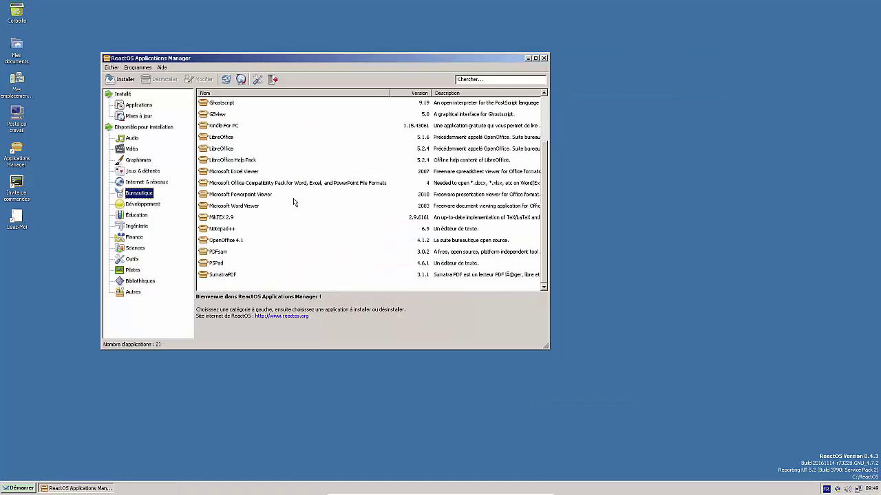
left_click(233, 245)
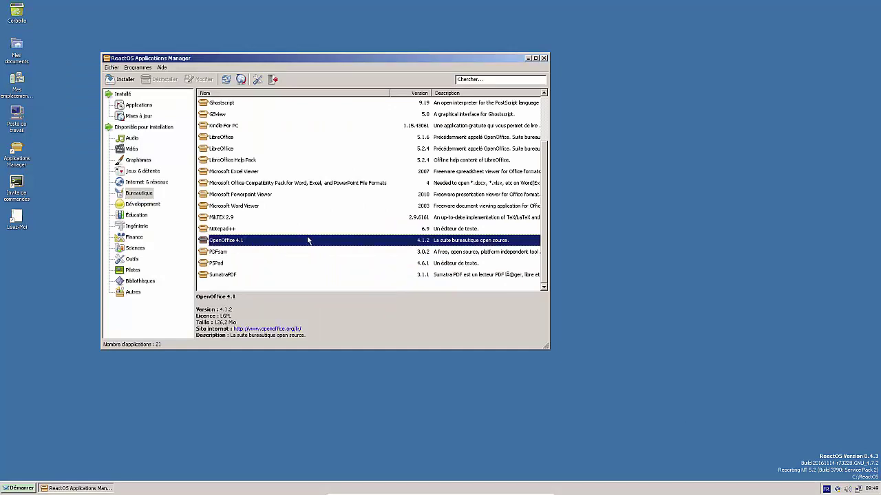
left_click(253, 173)
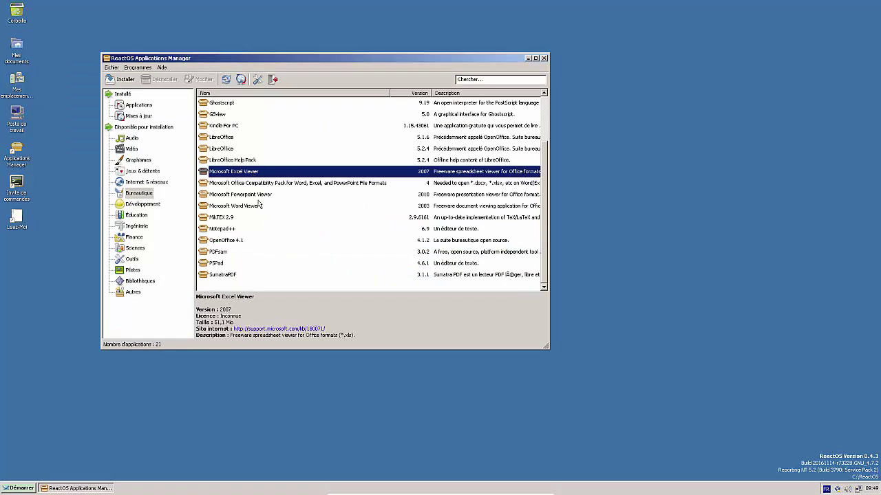
left_click(259, 196)
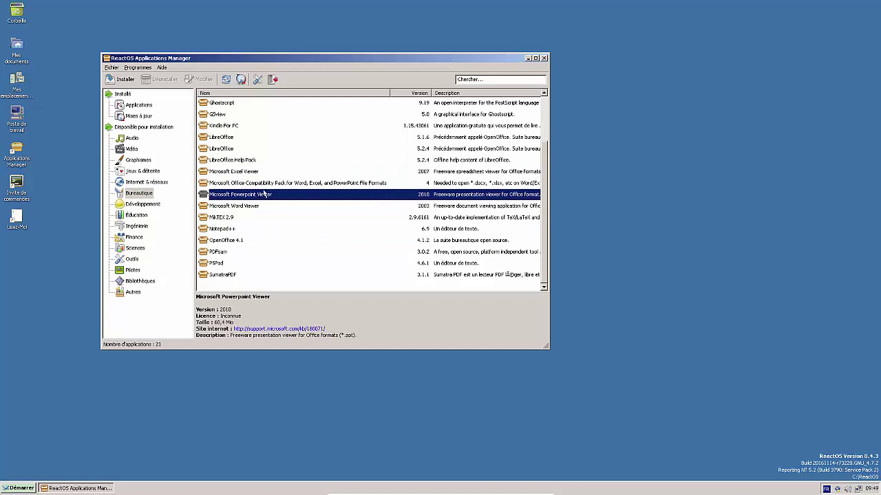
left_click(227, 150)
left_click(222, 138)
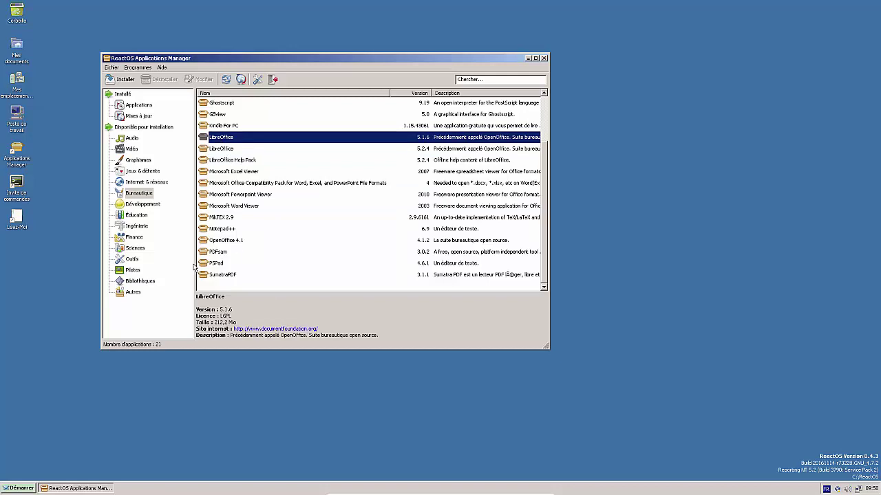
Examine the AC97 VirtualBox and NVidia drivers under Pilotes with a widened Description column, and reposition the Applications Manager window
left_click(134, 271)
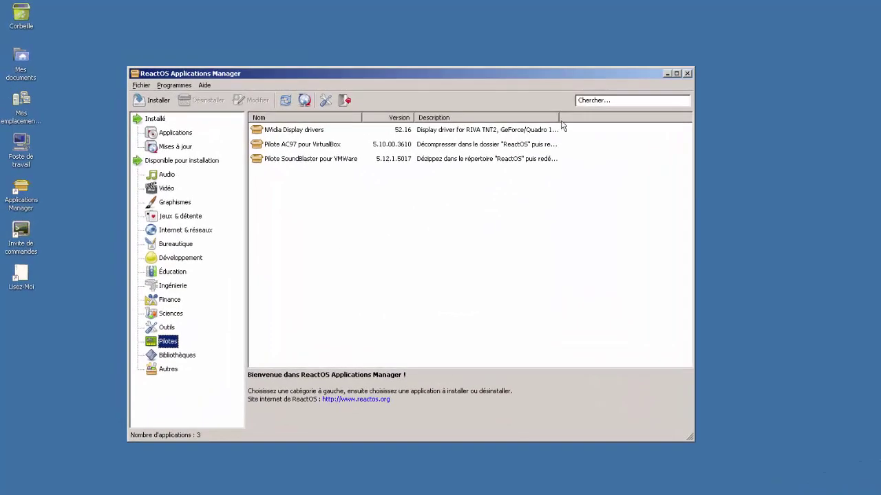
left_click_drag(560, 122, 609, 125)
left_click(299, 149)
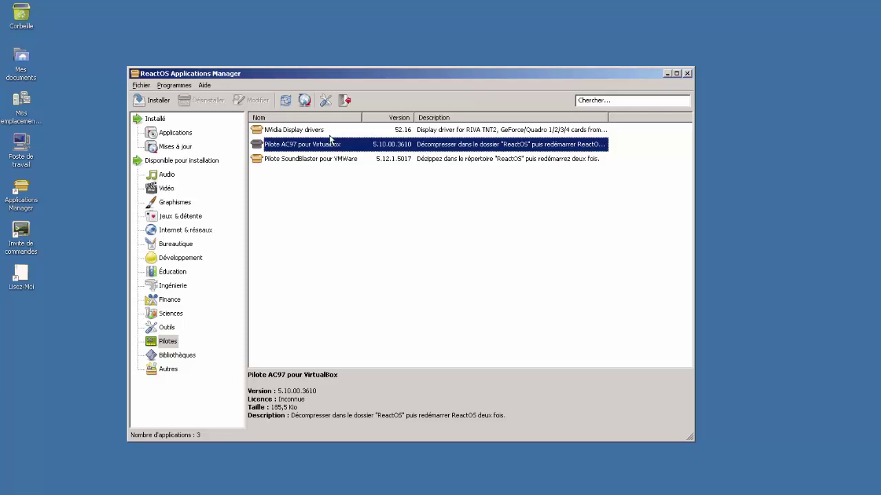
key("Up")
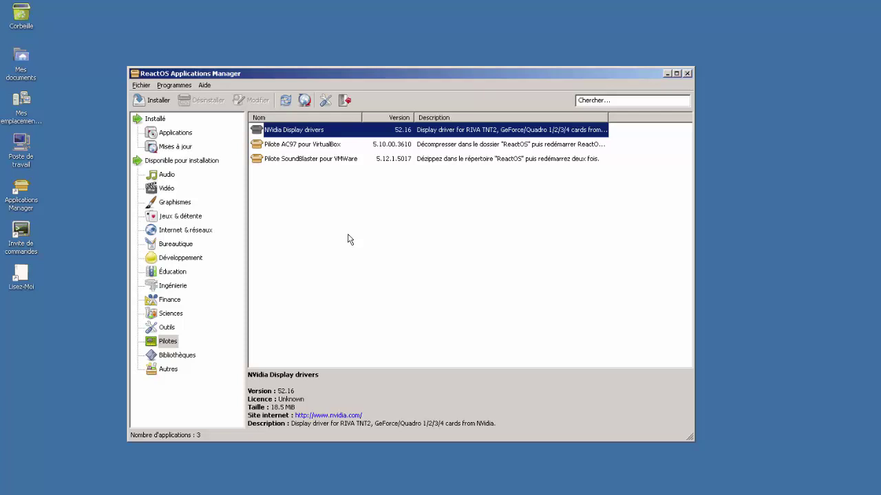
left_click_drag(454, 75, 484, 79)
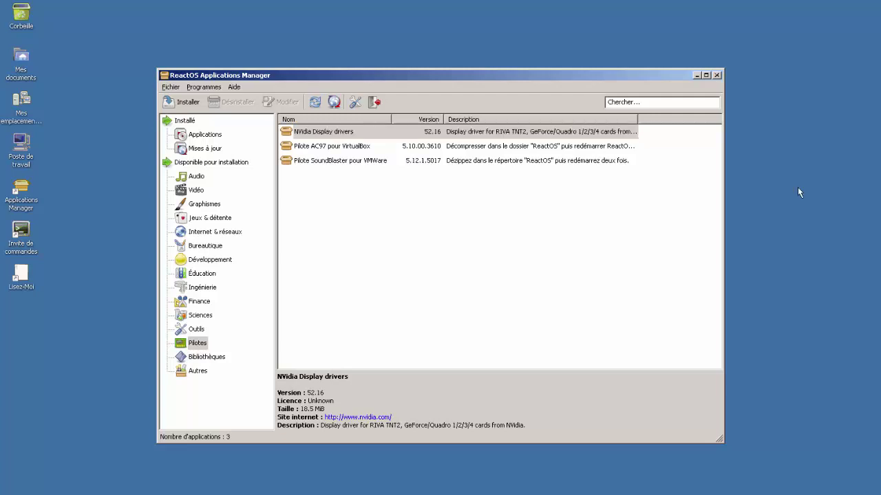
Browse Mes documents and its Mes vidéos subfolder, and review the display options available for the documents folder
double_click(25, 63)
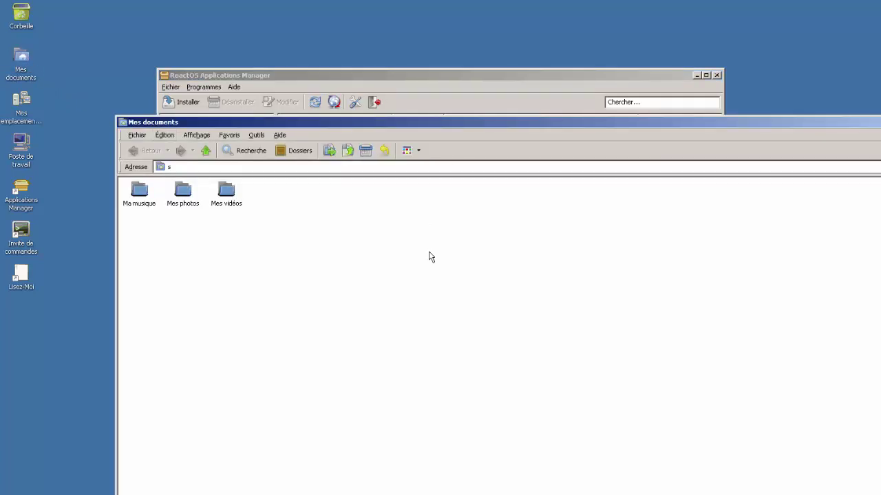
double_click(230, 201)
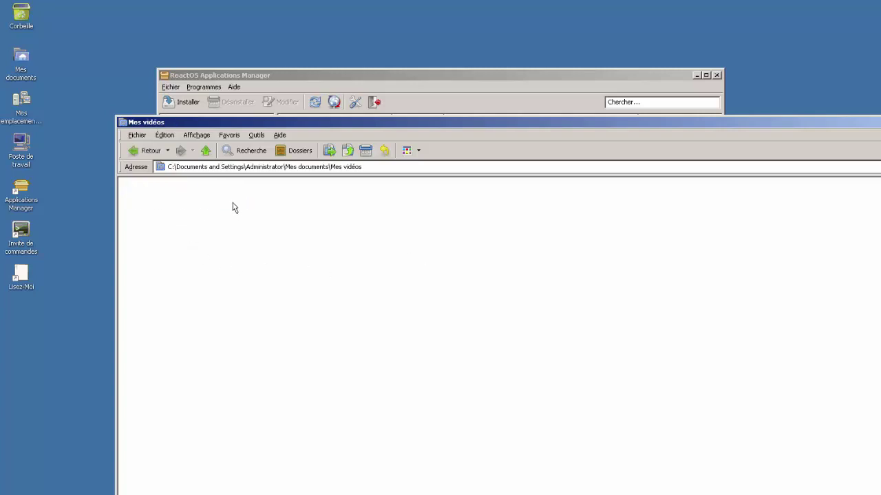
left_click(144, 156)
left_click(199, 136)
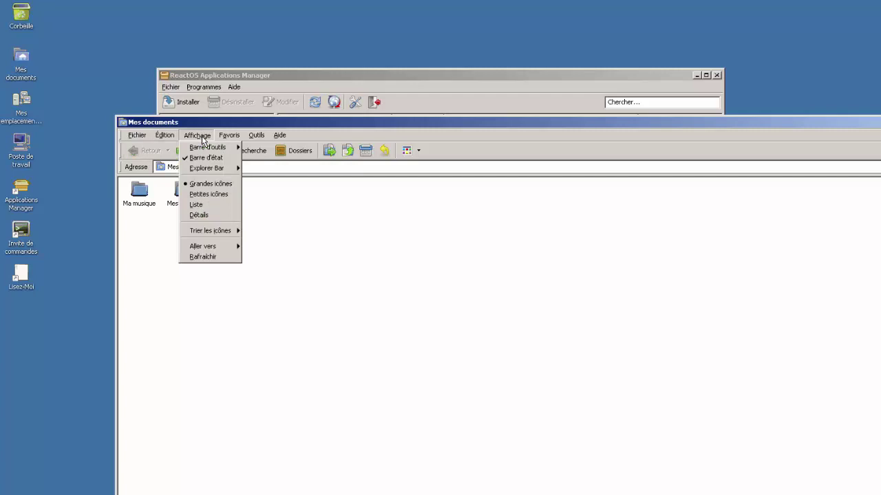
left_click(352, 247)
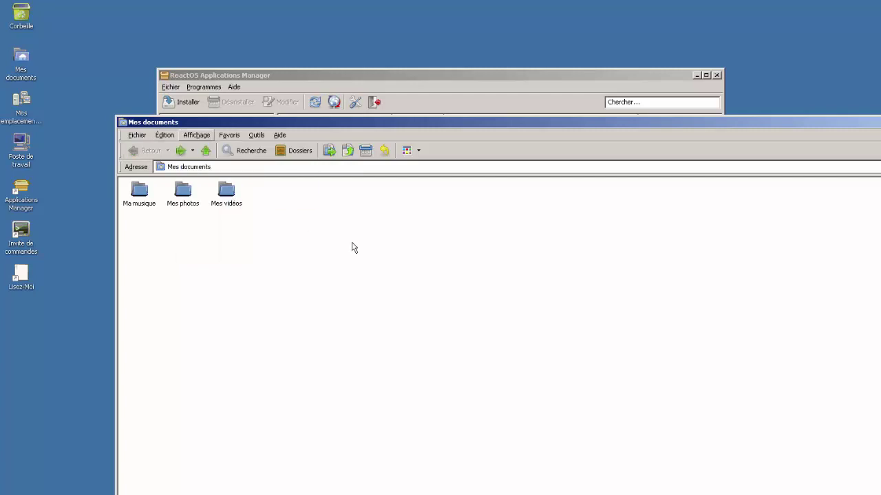